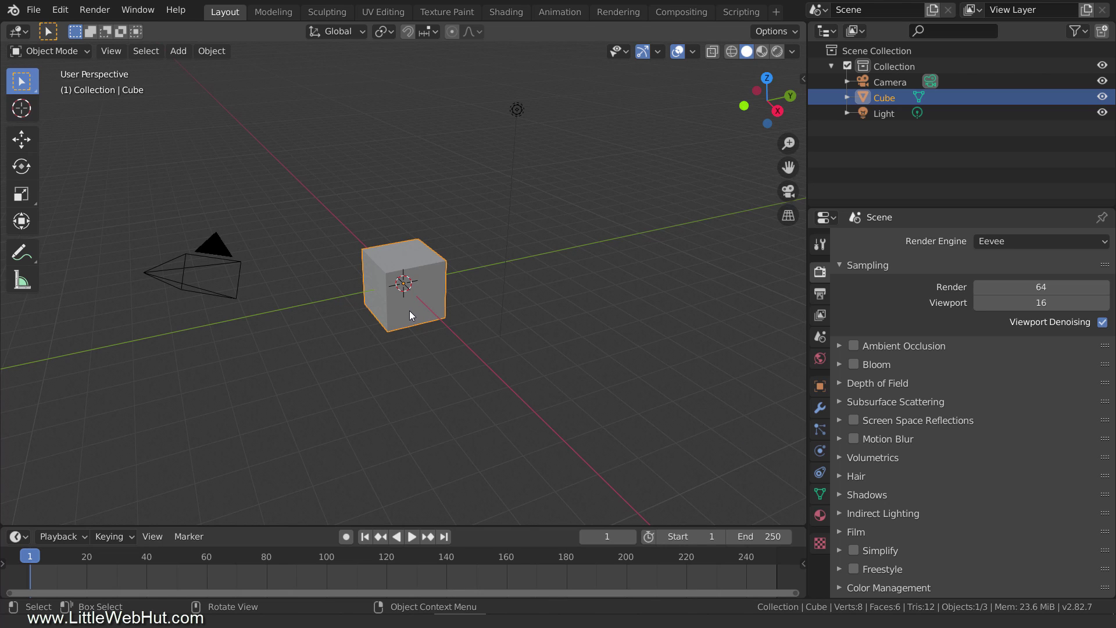
Step: Add a particle system to the Cube with Number 10, End frame 1 and Lifetime 1000
click(820, 429)
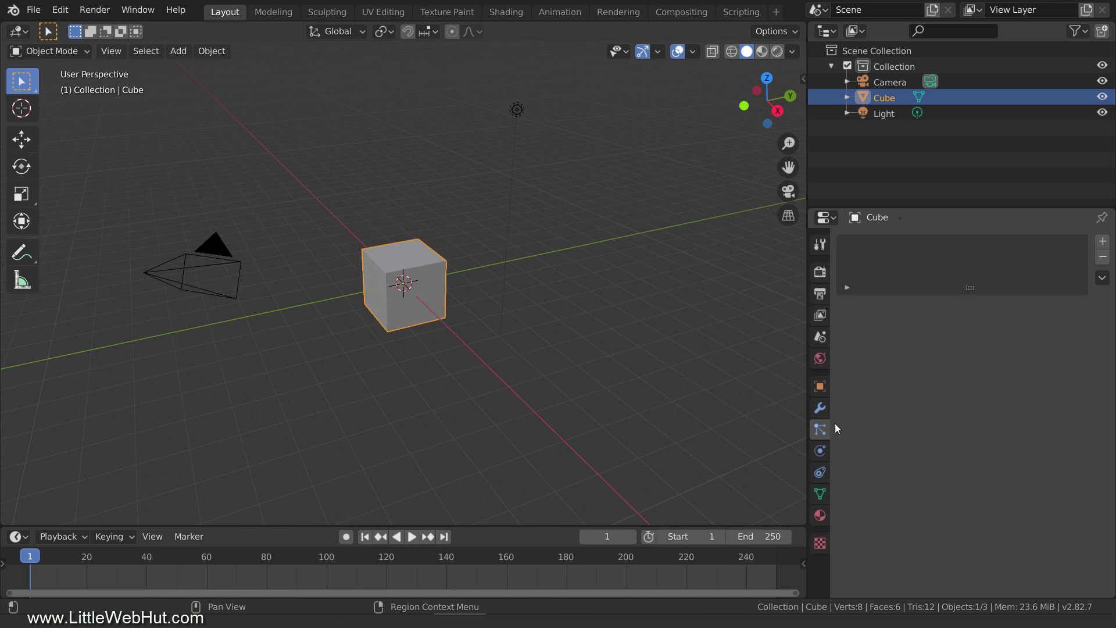
click(1102, 242)
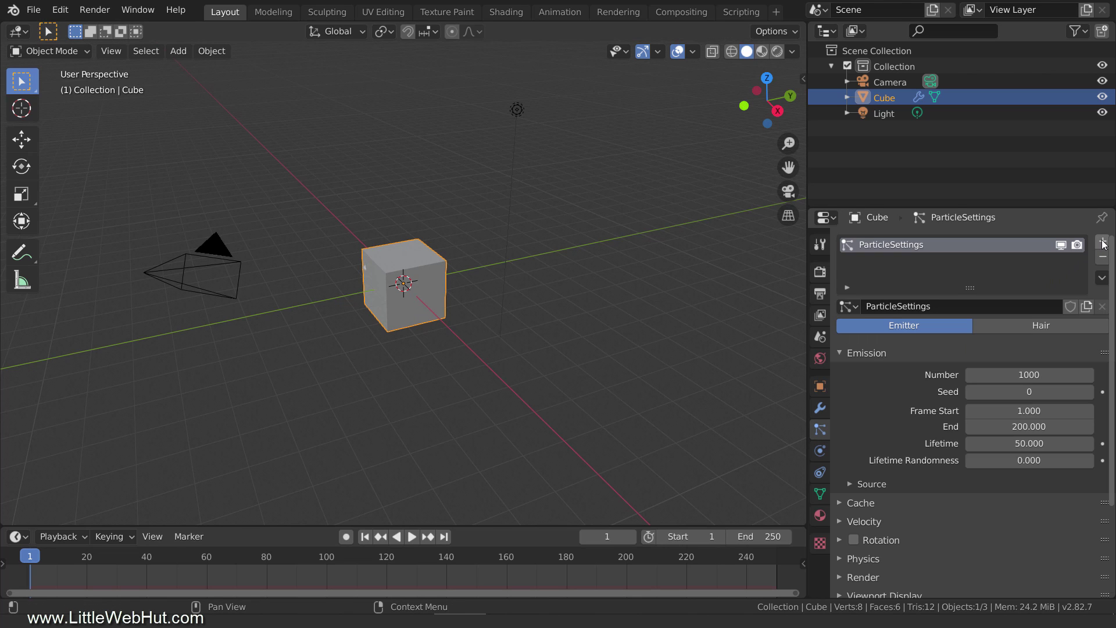
click(1052, 373)
text(10)
key(Return)
click(1044, 425)
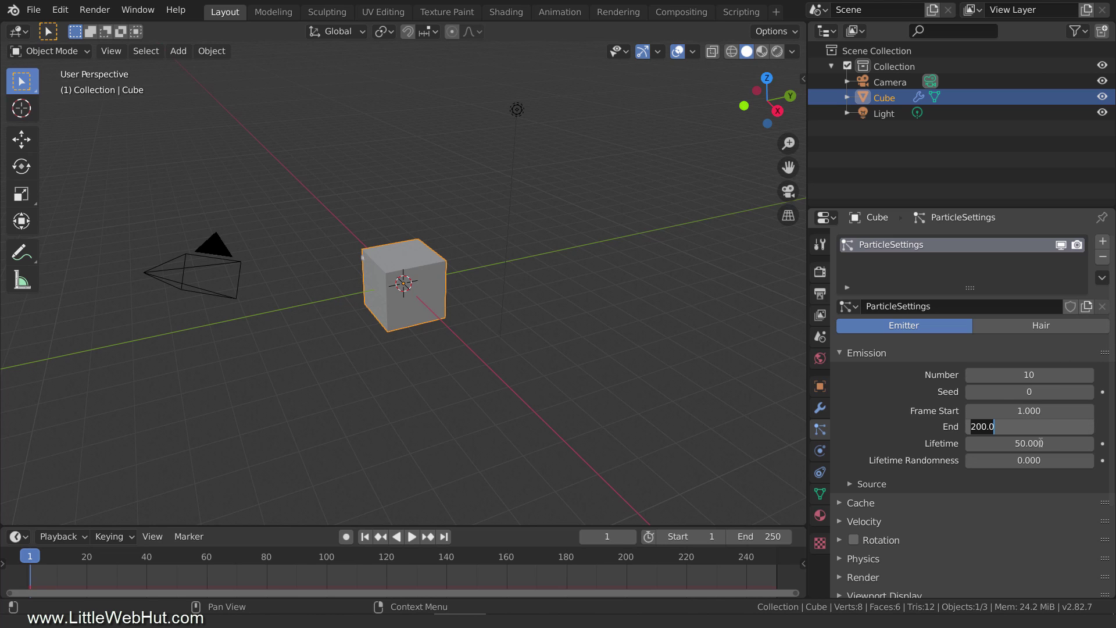
text(1)
key(Return)
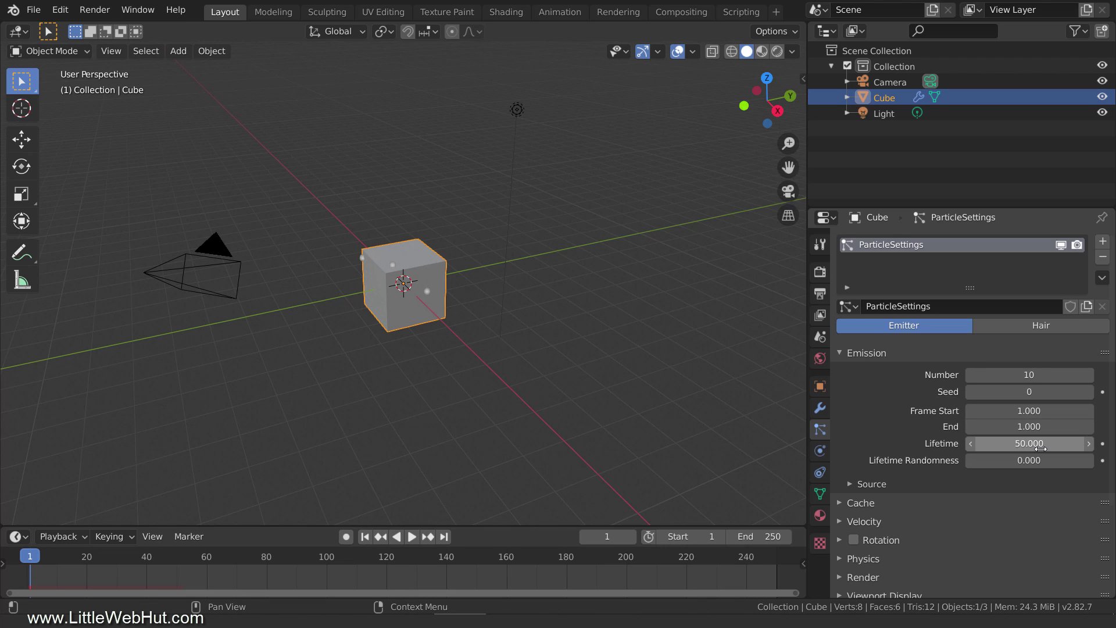
click(1041, 448)
text(1000)
key(Return)
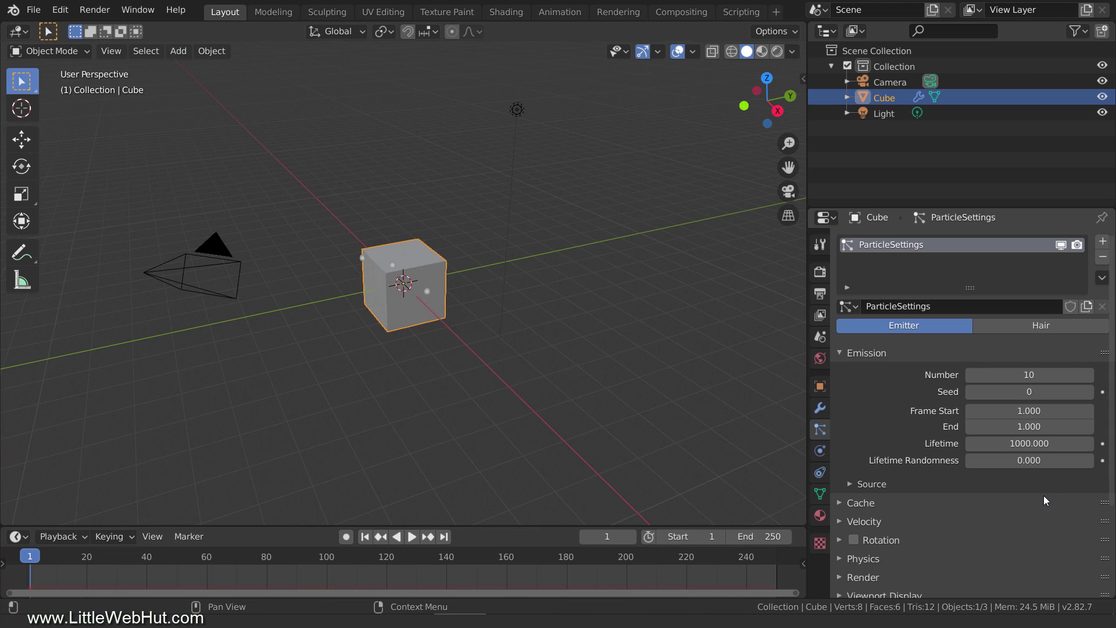
Step: Set the particles to emit from the Cube's Volume
click(858, 483)
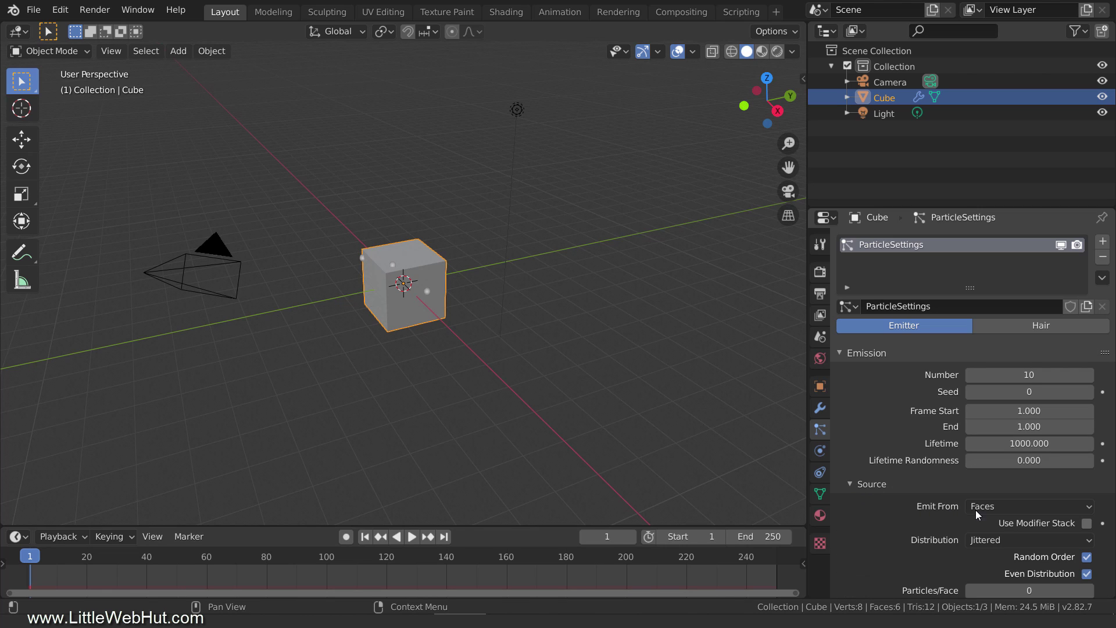
click(1013, 510)
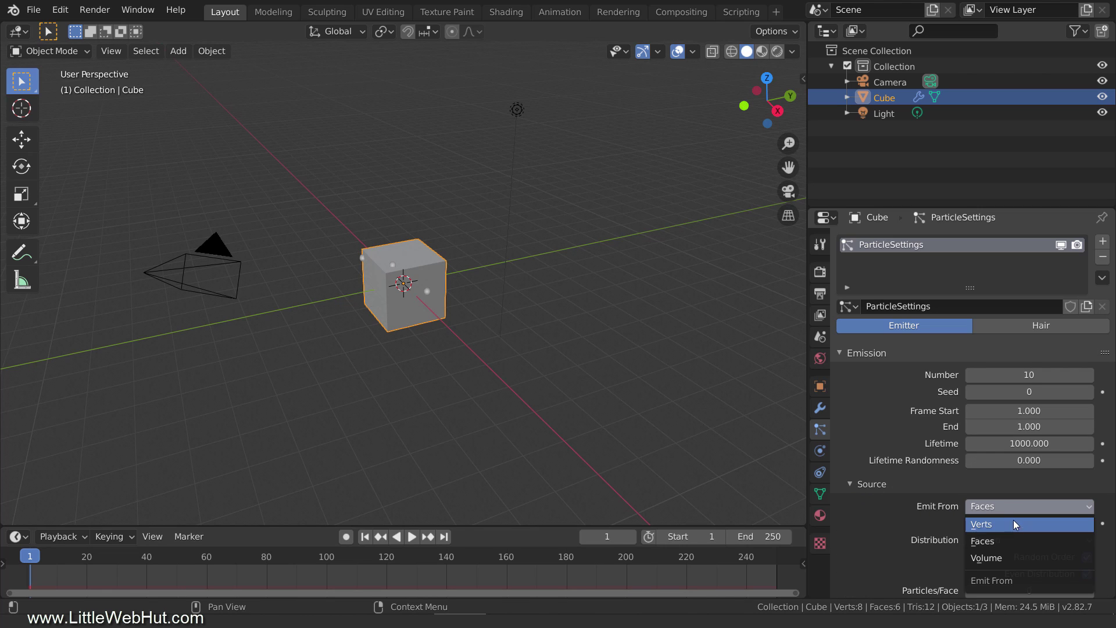
click(1019, 558)
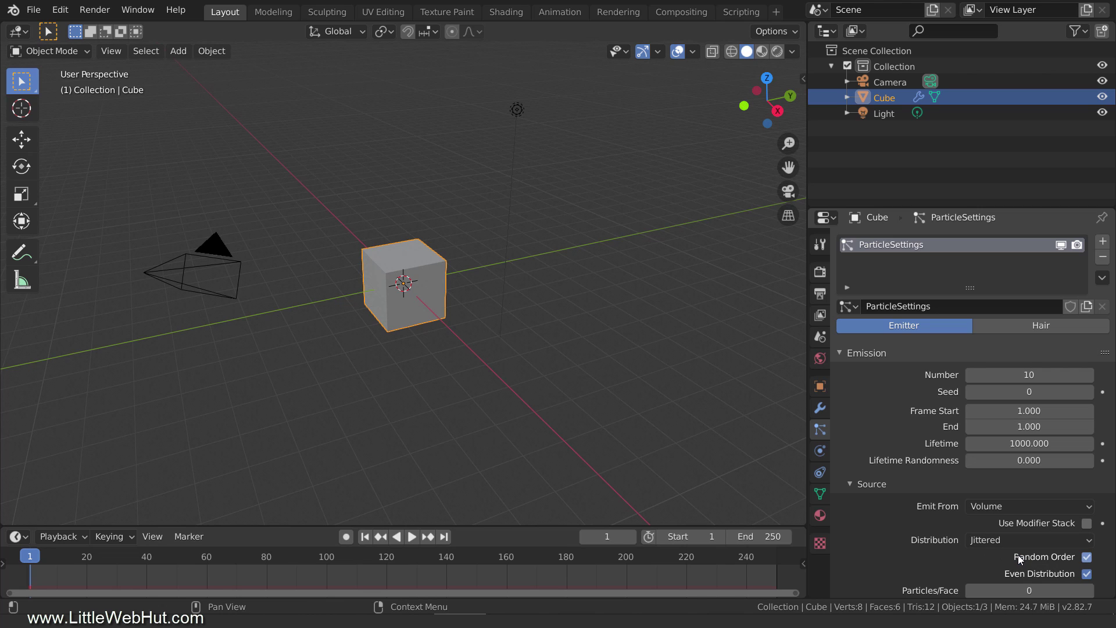
Step: Turn off Show Emitter under both Render and Viewport Display so the cube is hidden
scroll(958, 508, down, 6)
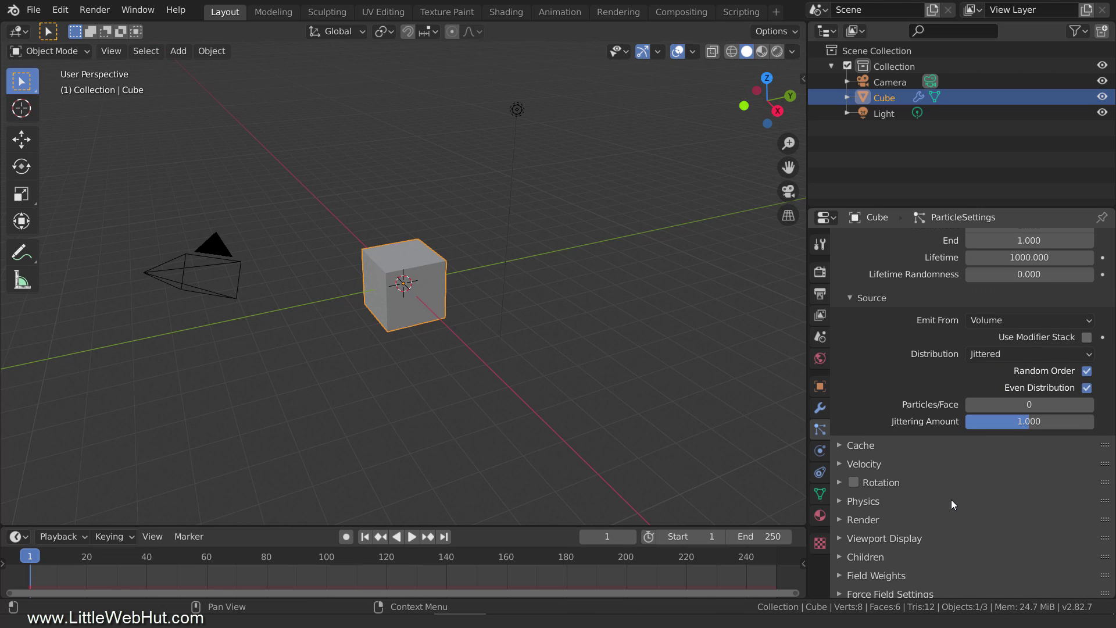
scroll(952, 500, down, 1)
click(842, 497)
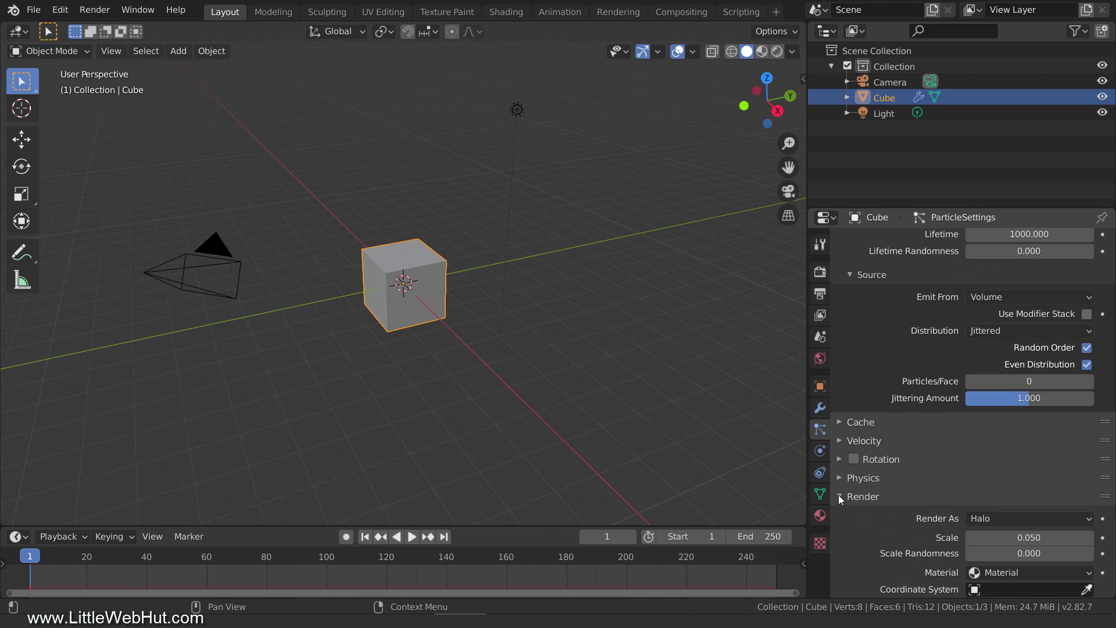
scroll(854, 497, down, 3)
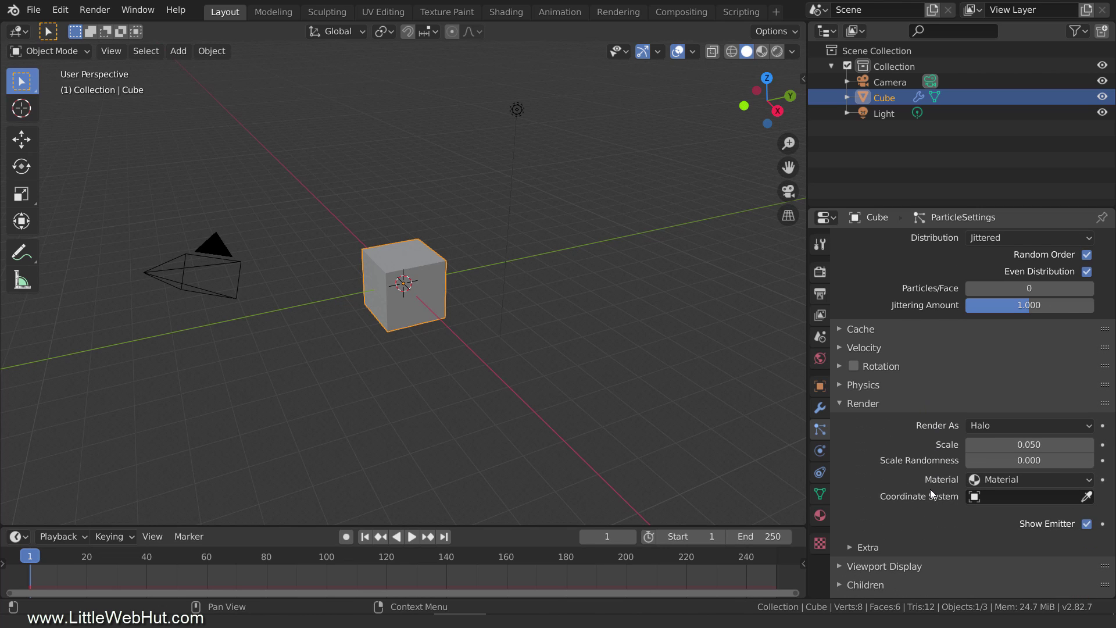
click(1086, 524)
scroll(845, 446, down, 2)
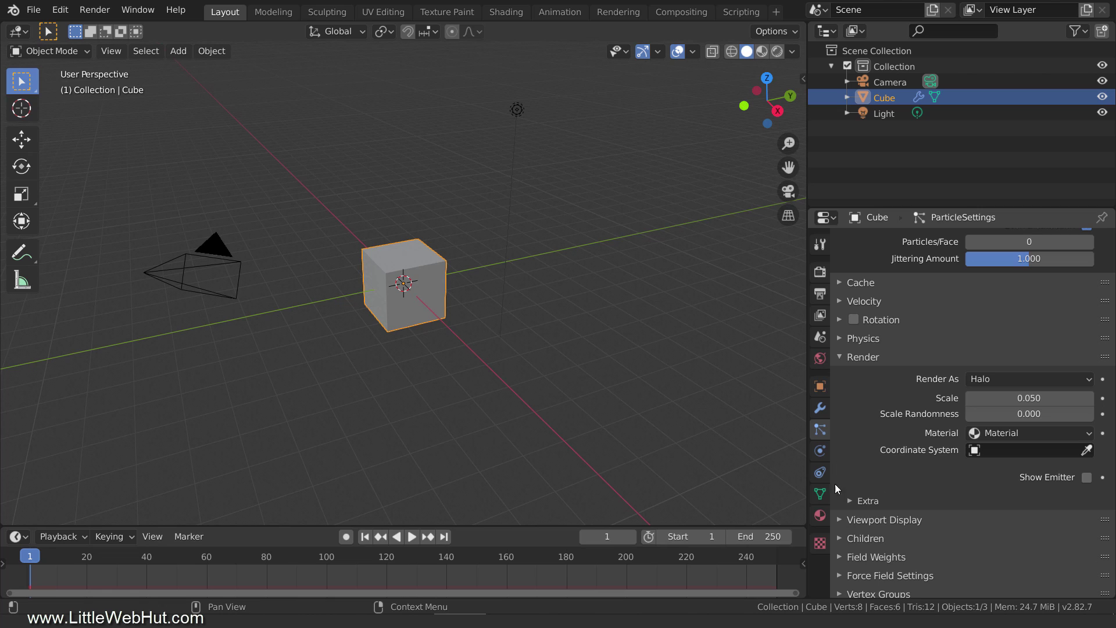
click(841, 519)
scroll(959, 482, down, 5)
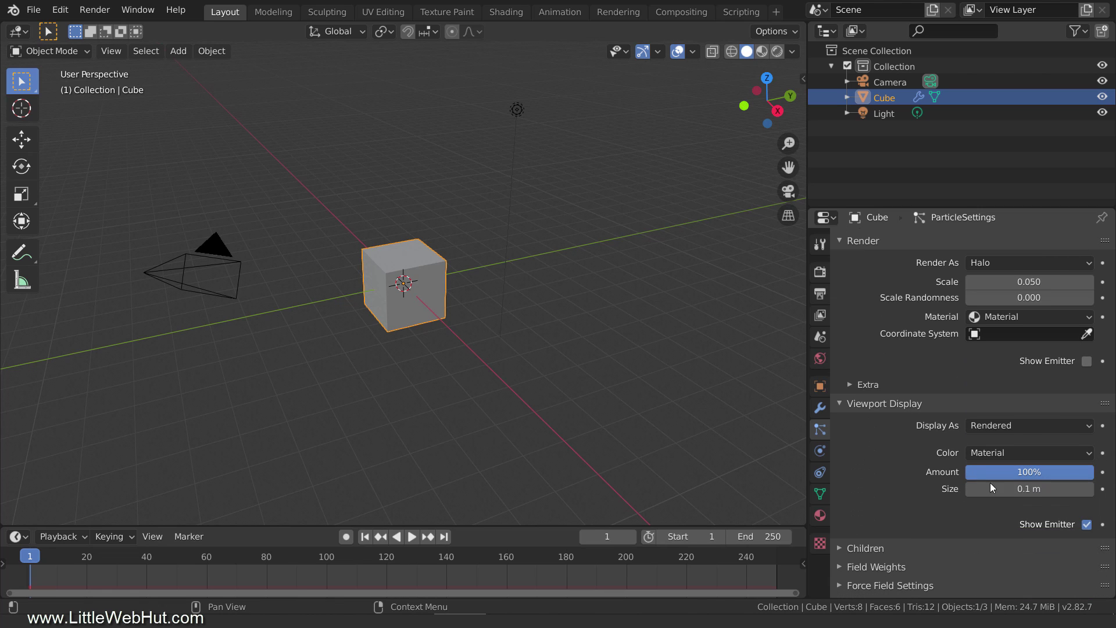
click(1087, 524)
click(1086, 524)
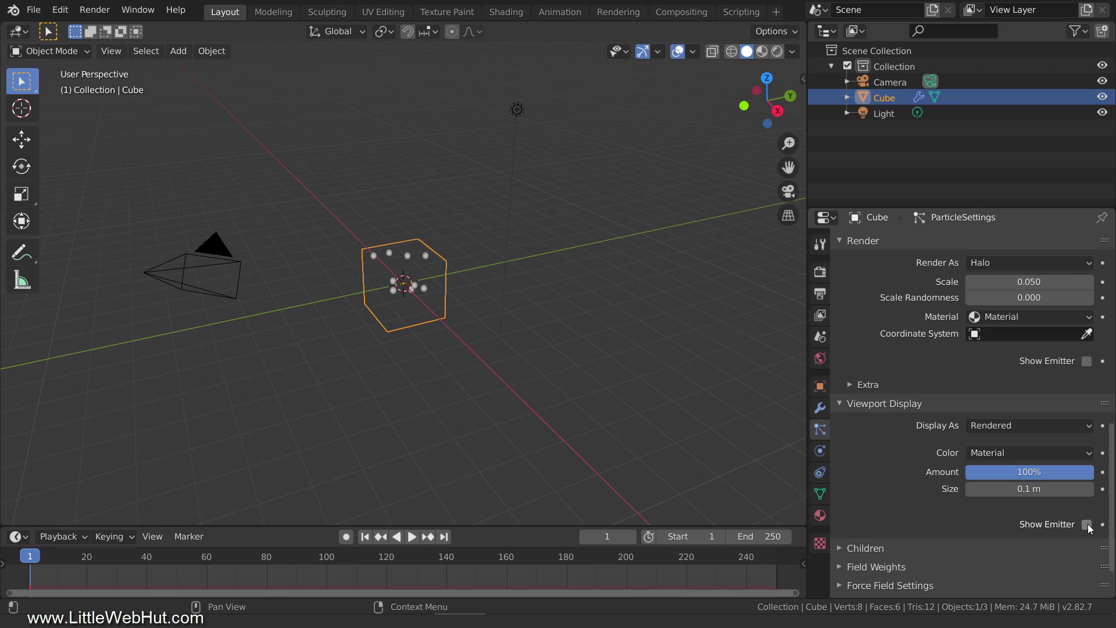
Step: Switch particle physics to Boids with Max Air Speed 1
scroll(1088, 524, up, 5)
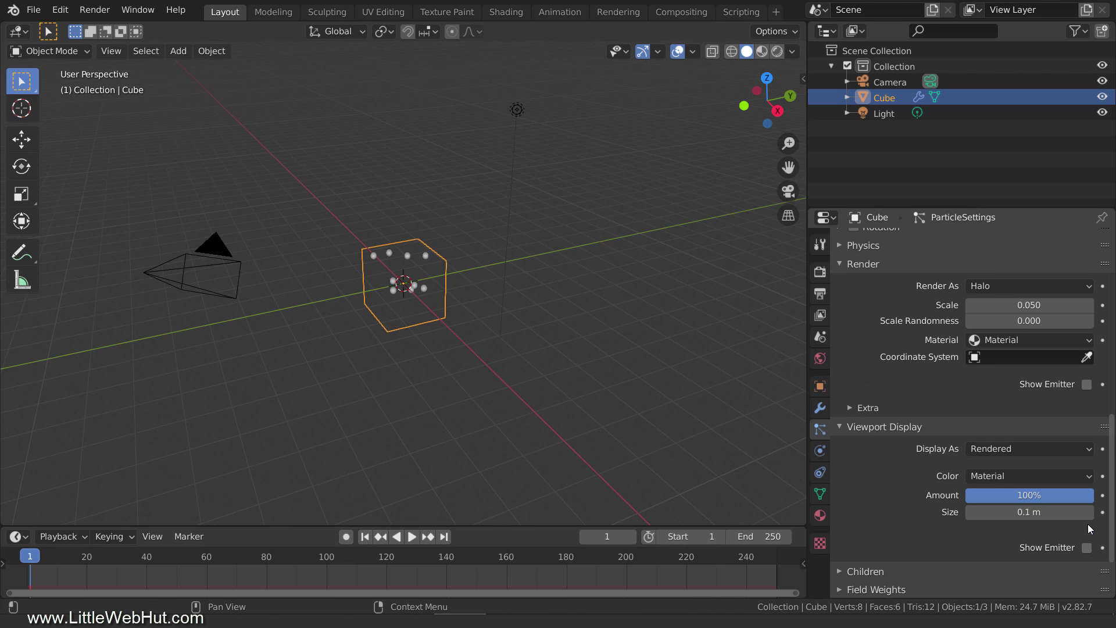
click(836, 336)
click(1016, 364)
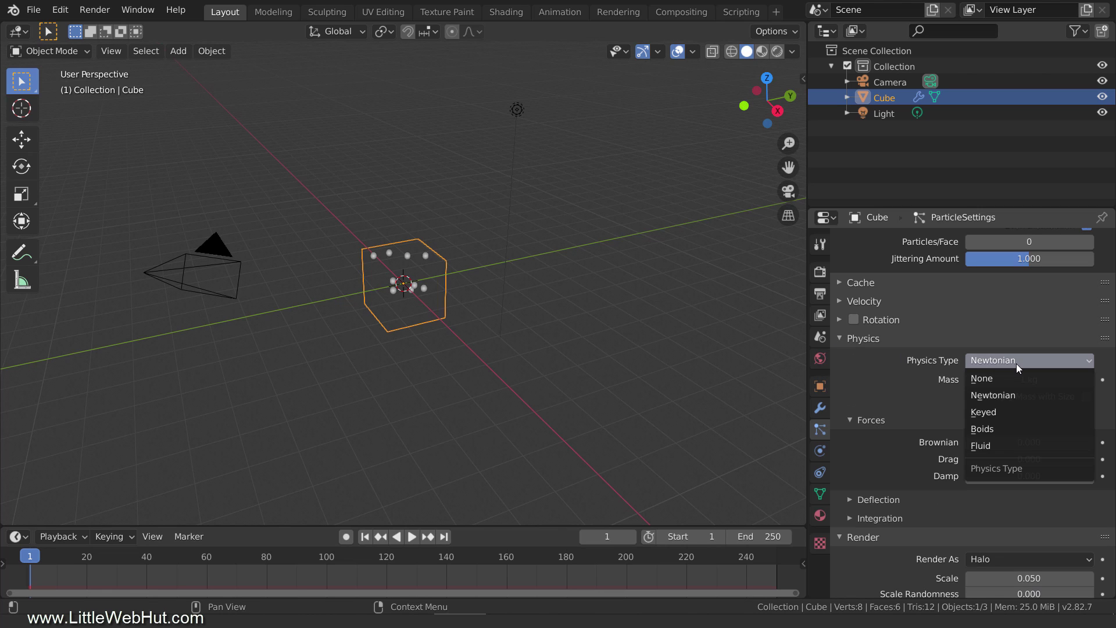
click(1026, 428)
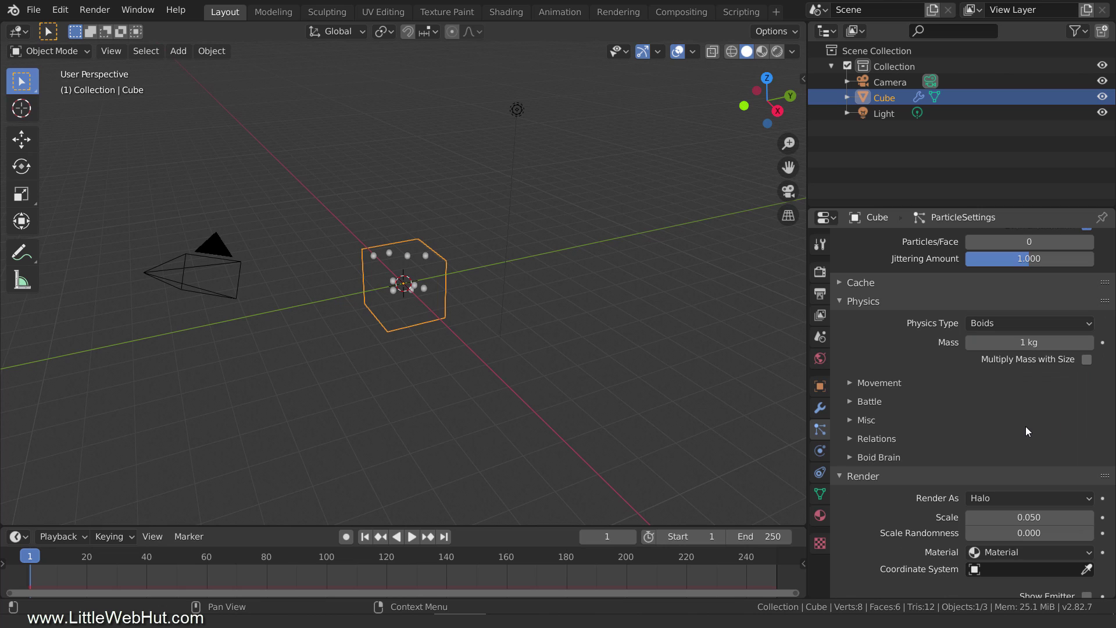
click(850, 383)
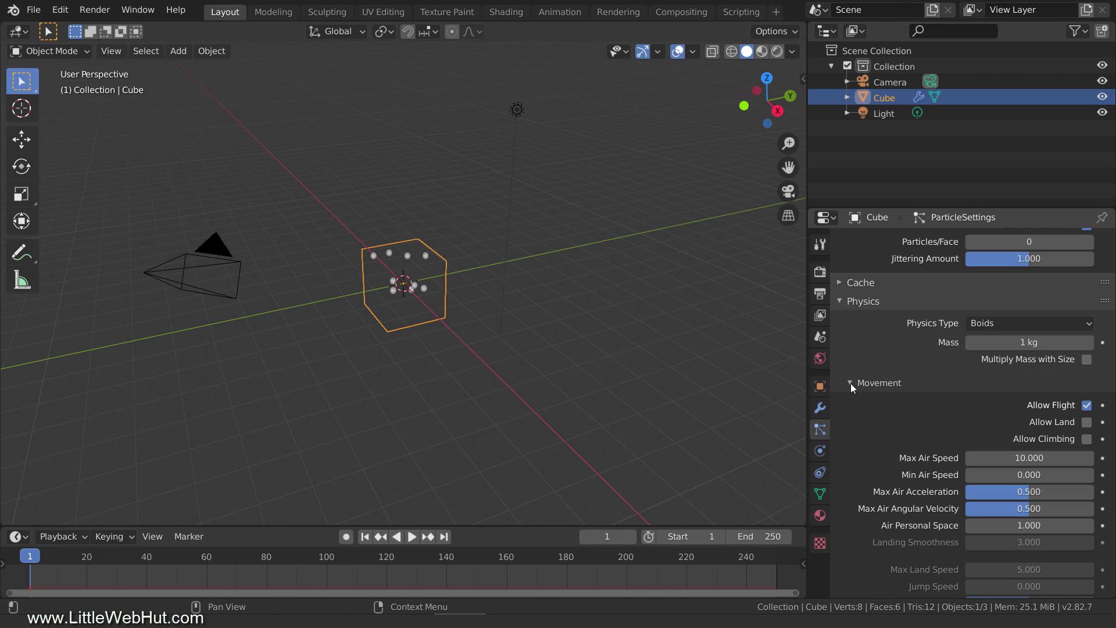
click(1015, 458)
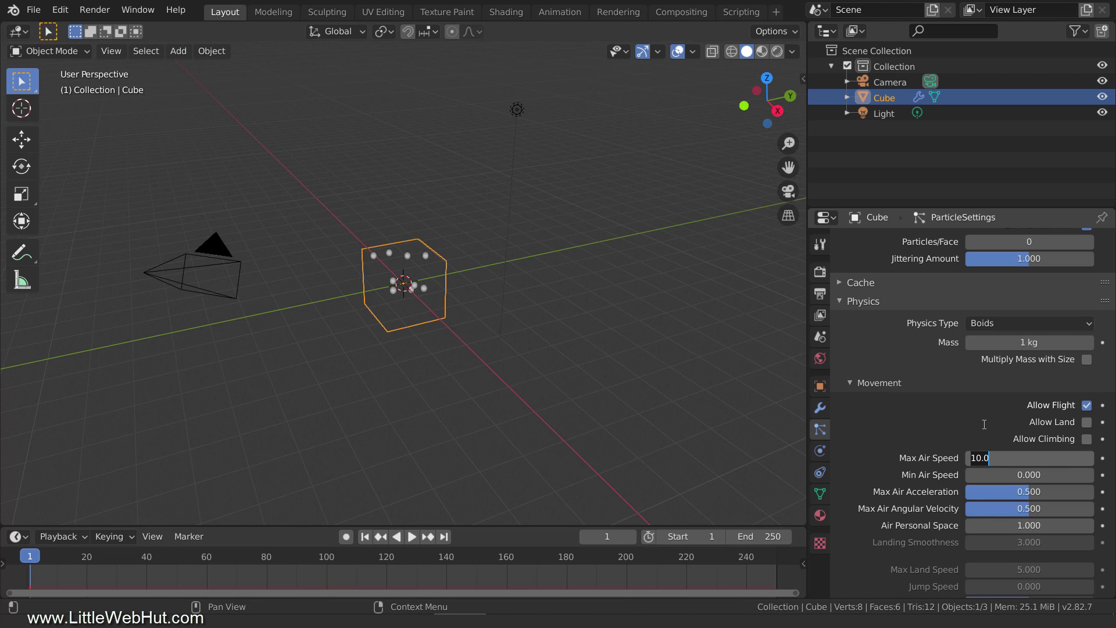
text(1)
key(Return)
Step: In the Boid Brain, remove the Flock rule and add a Goal rule
scroll(975, 423, down, 9)
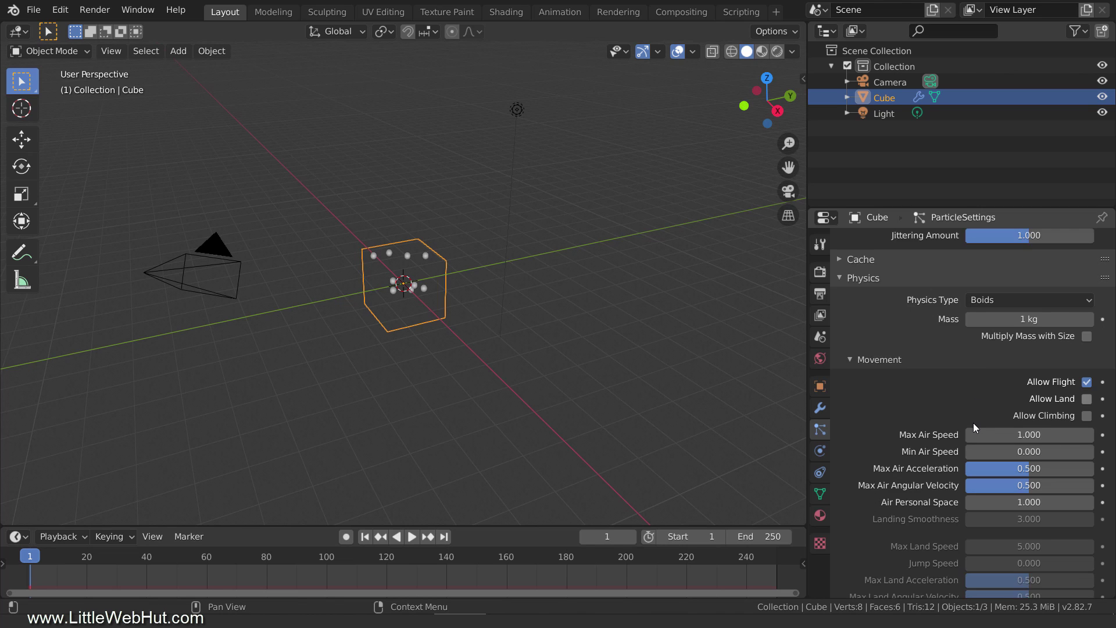
scroll(958, 413, down, 2)
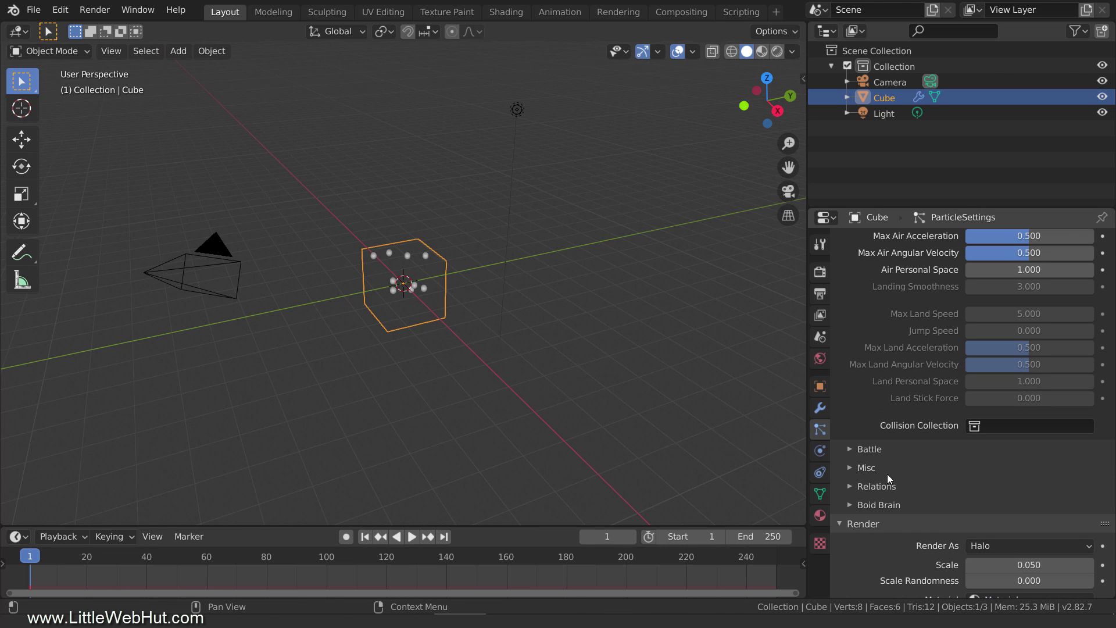
click(849, 505)
scroll(881, 455, down, 6)
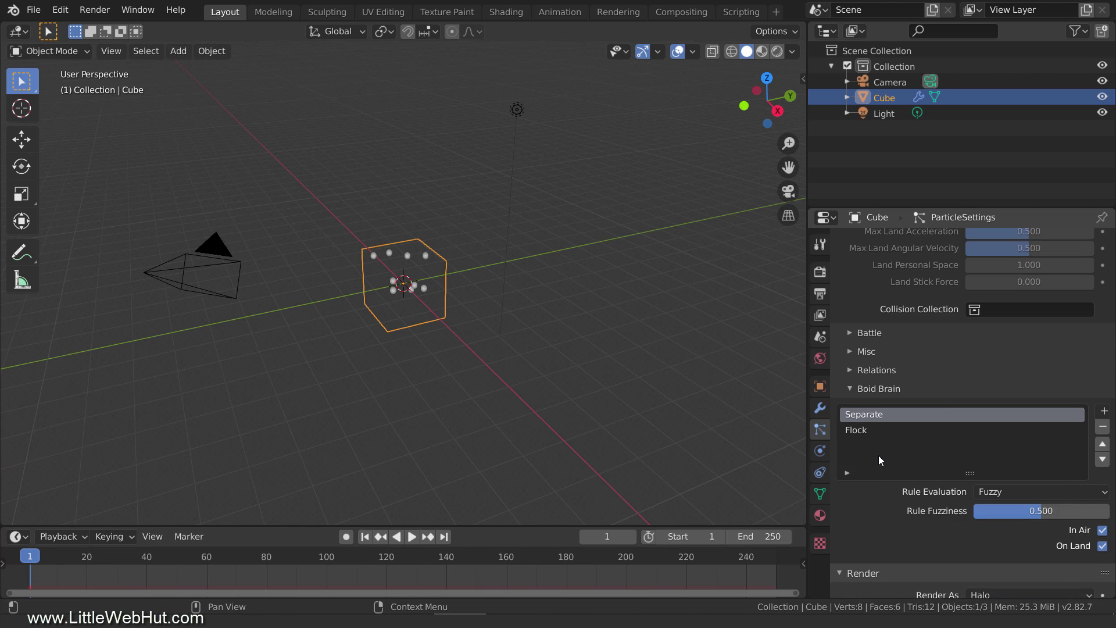
click(864, 407)
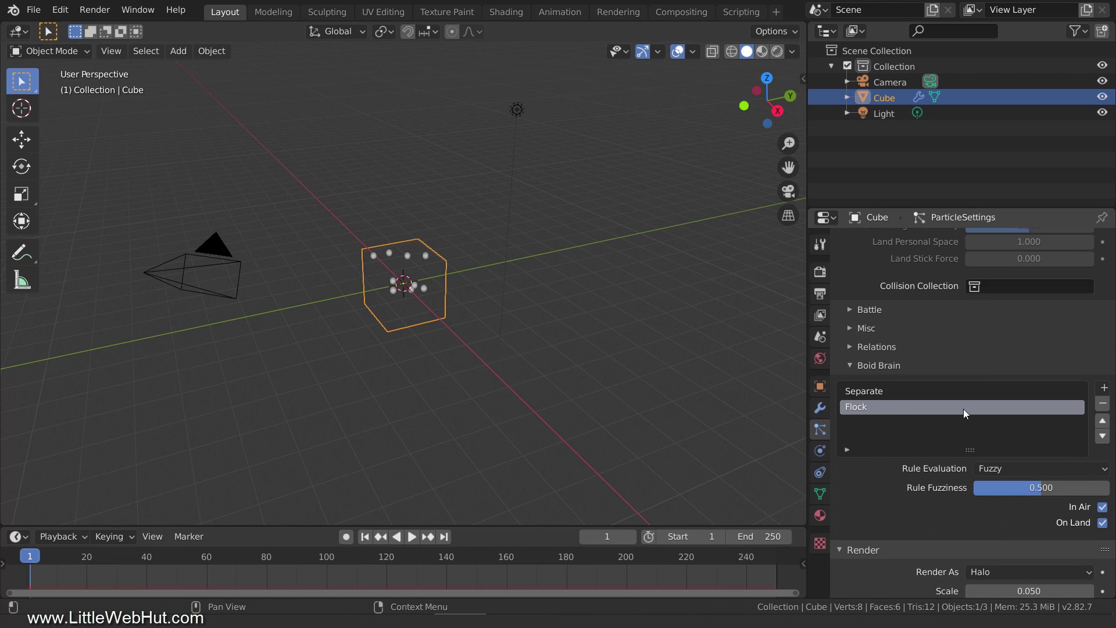
click(1103, 403)
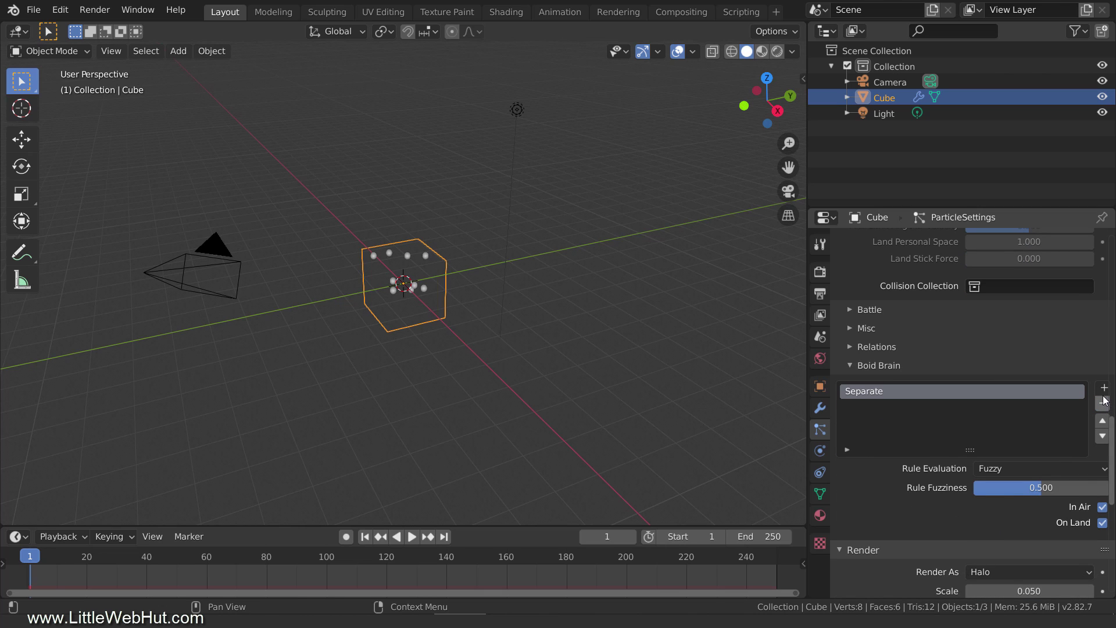
click(1104, 389)
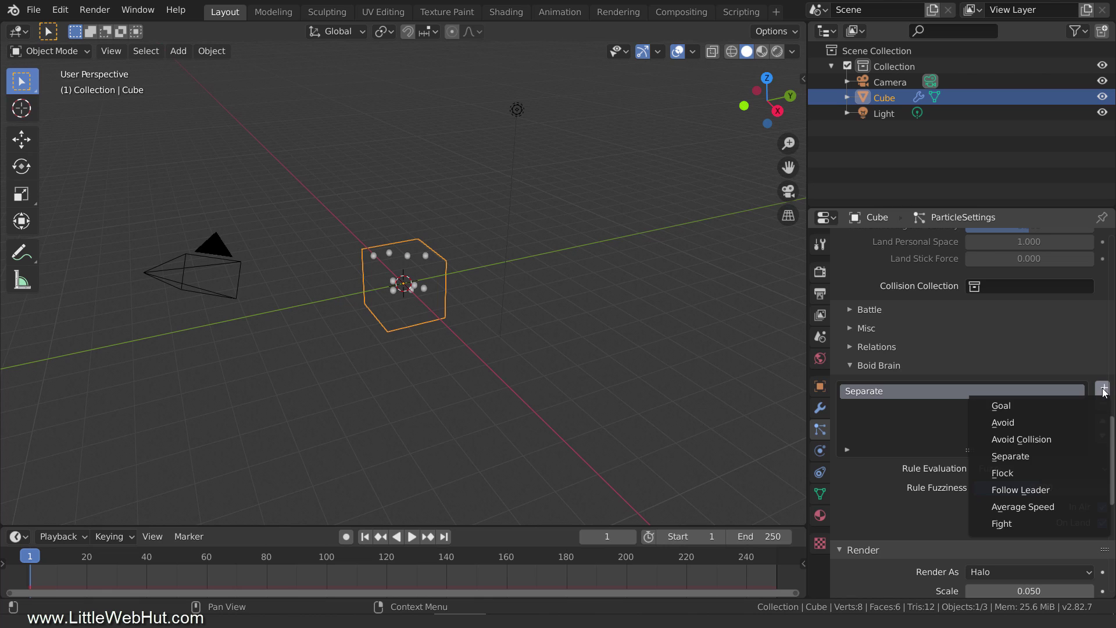
click(1026, 405)
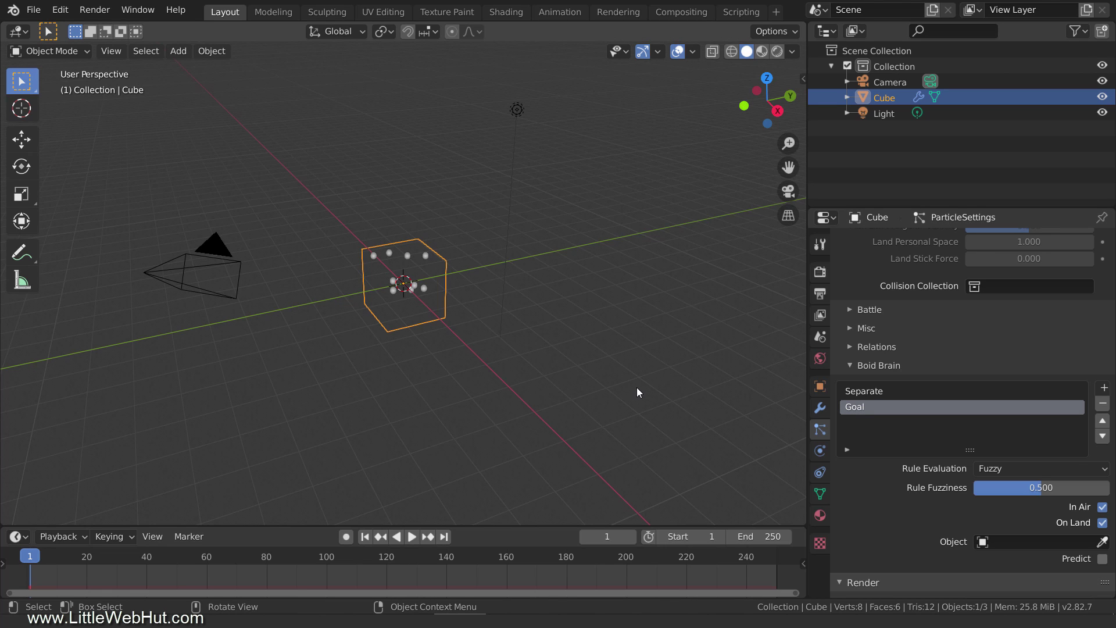
Step: Add a Plain Axes empty at the origin
key(shift+a)
mouse_move(637, 386)
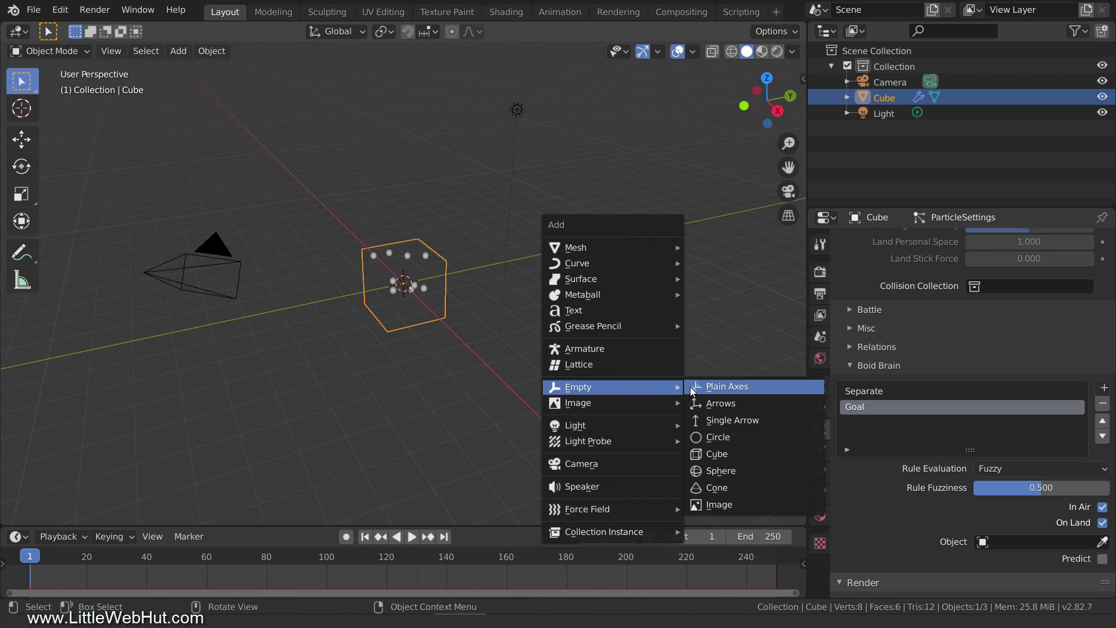
click(765, 385)
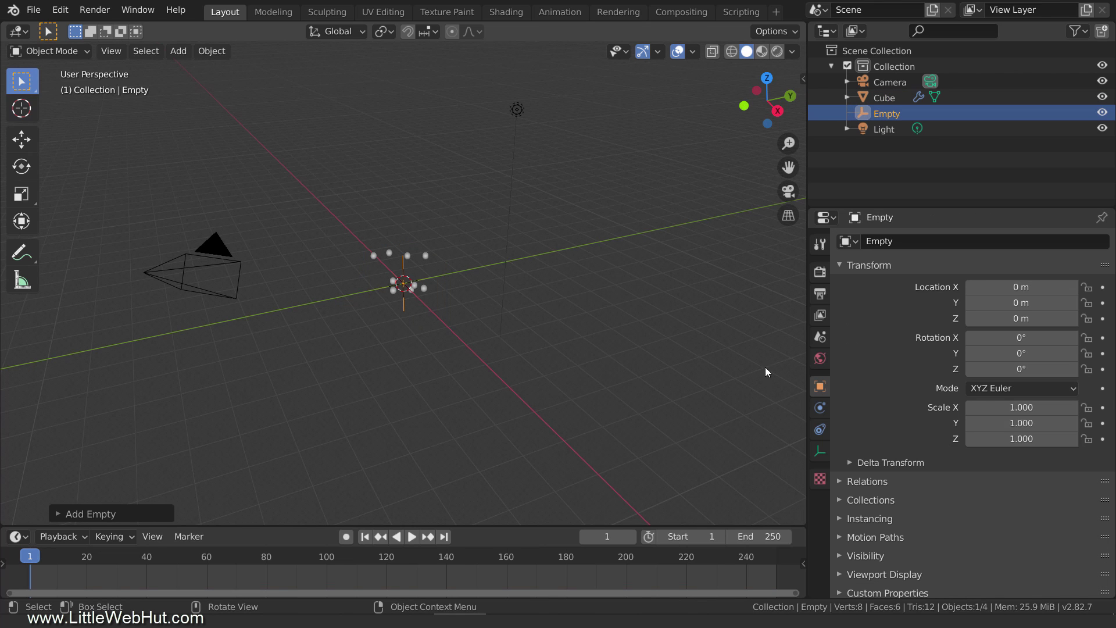
Step: Set the Cube's Goal rule target to the Empty and play the animation
click(876, 98)
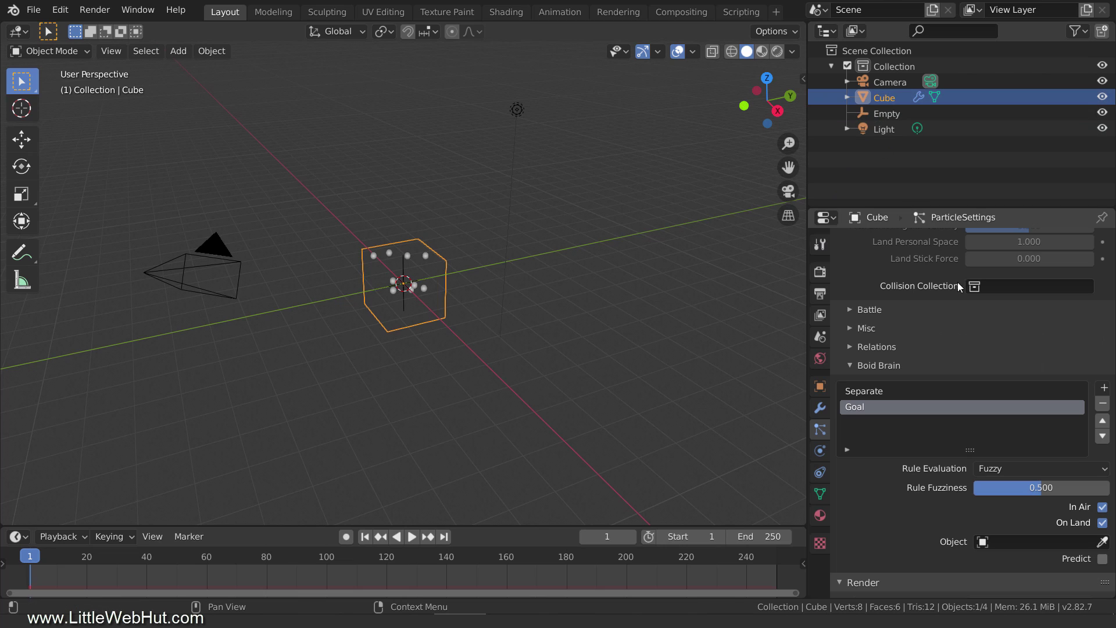
click(1022, 544)
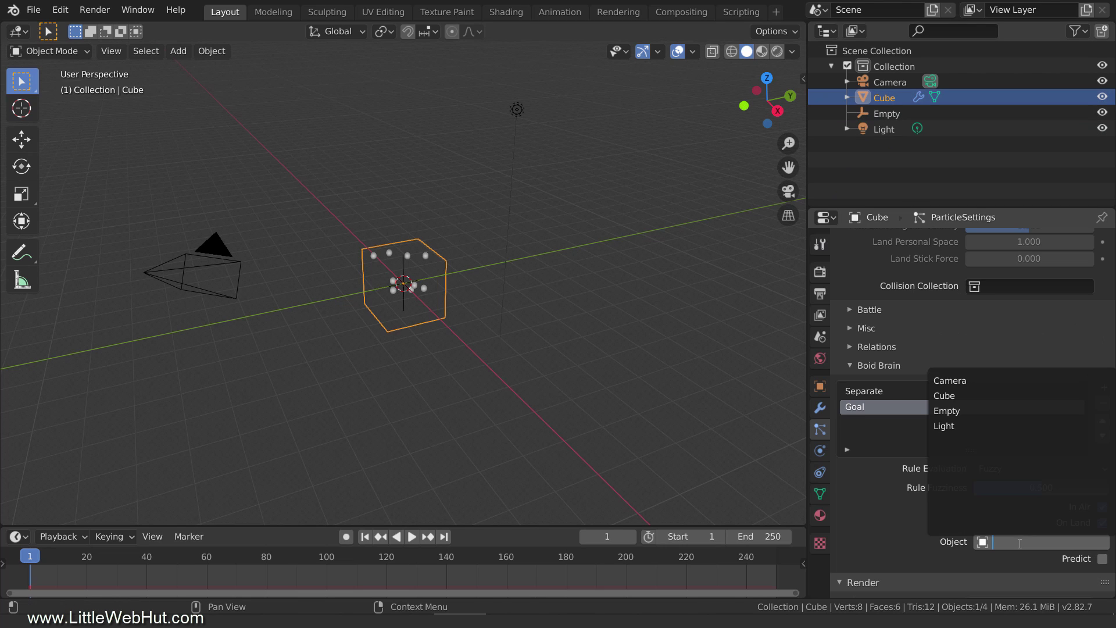
click(992, 412)
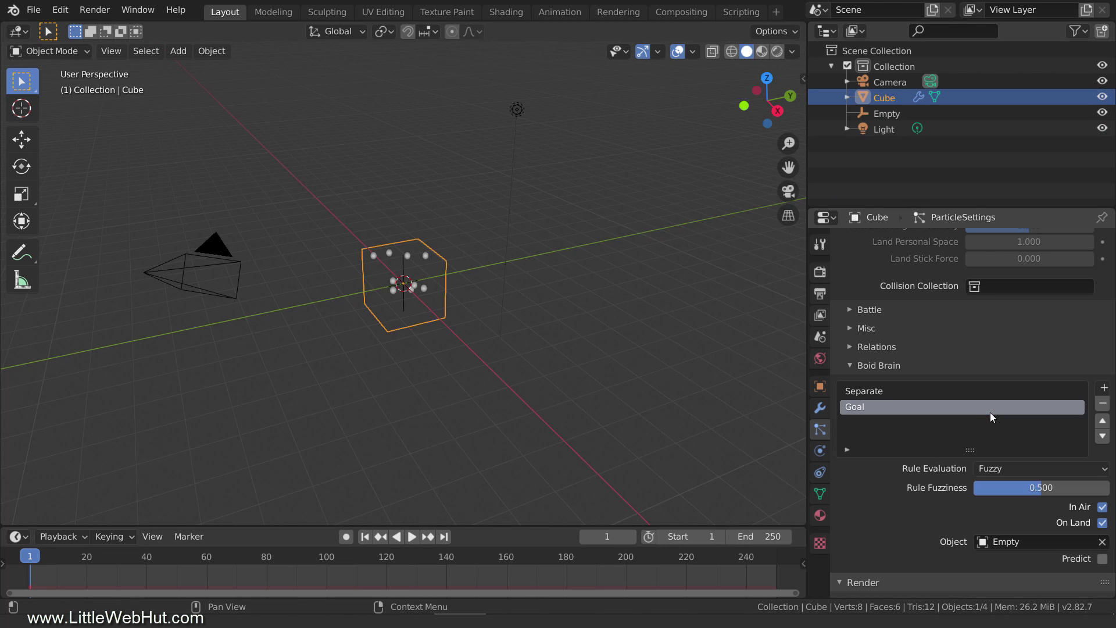
scroll(478, 380, up, 2)
scroll(478, 380, up, 4)
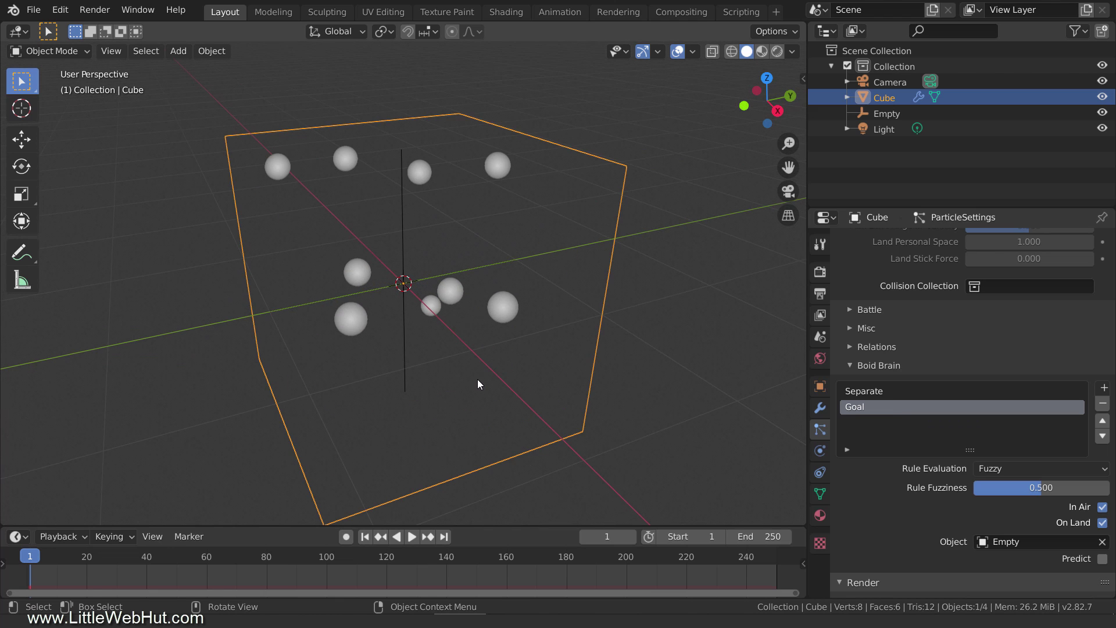
click(413, 537)
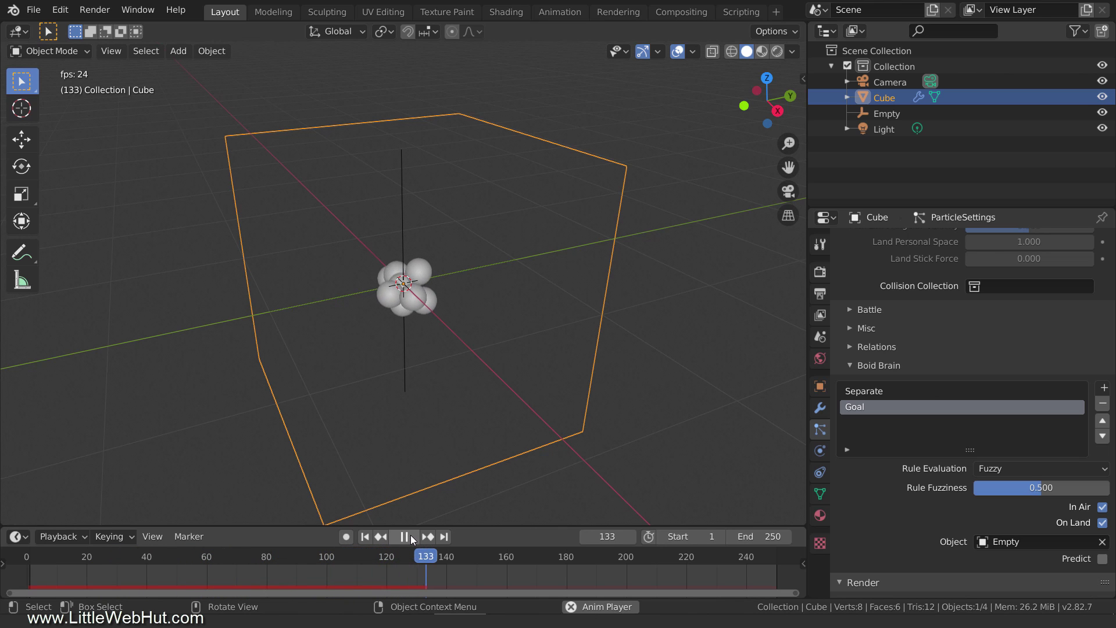
Step: Stop playback and scale the emitter cube to 0.2
click(411, 537)
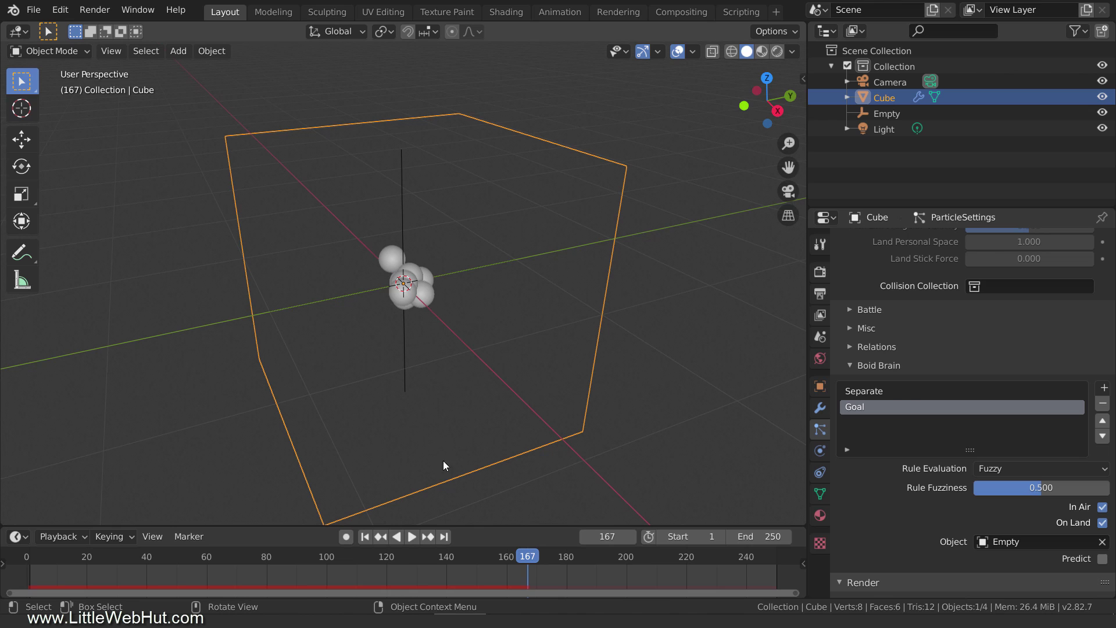
text(s.2)
key(Return)
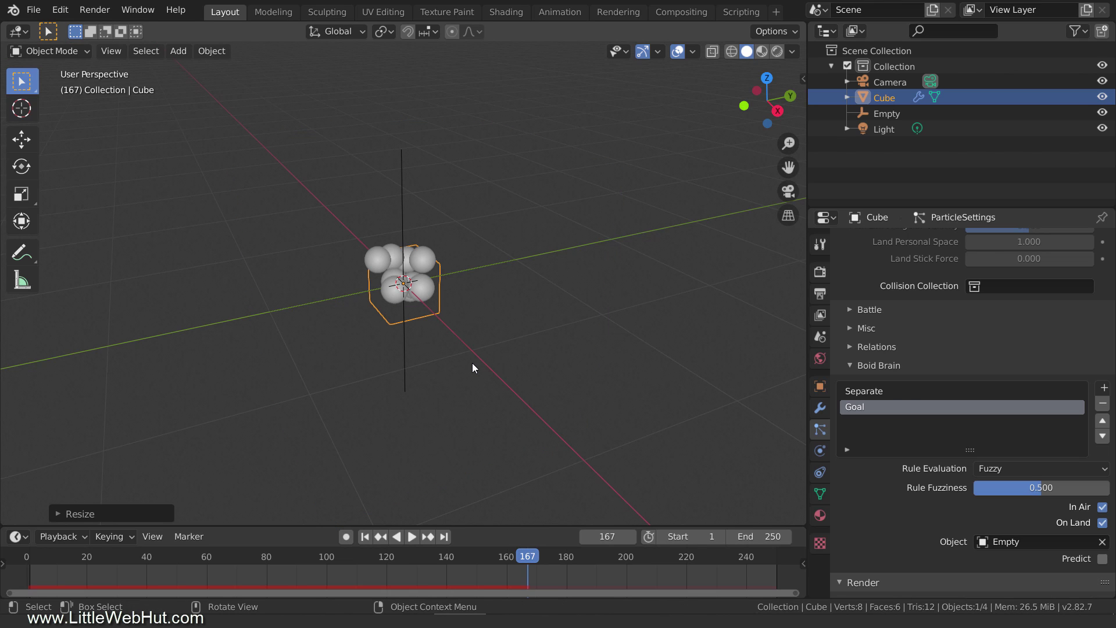
Step: Replay the particle animation from frame 1, then pause it
click(364, 536)
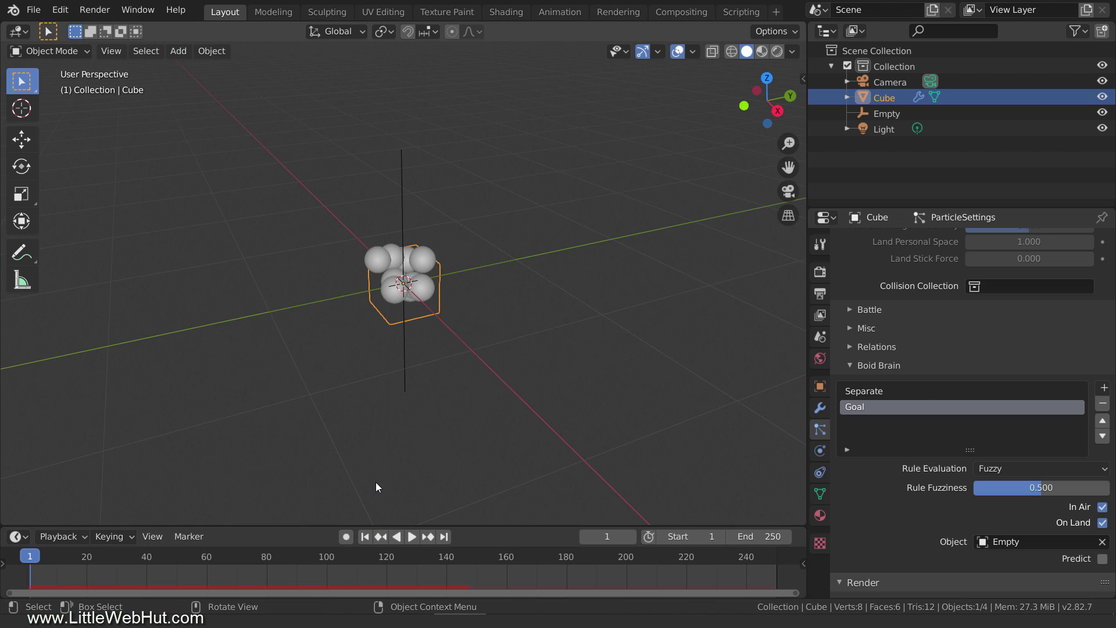
click(411, 536)
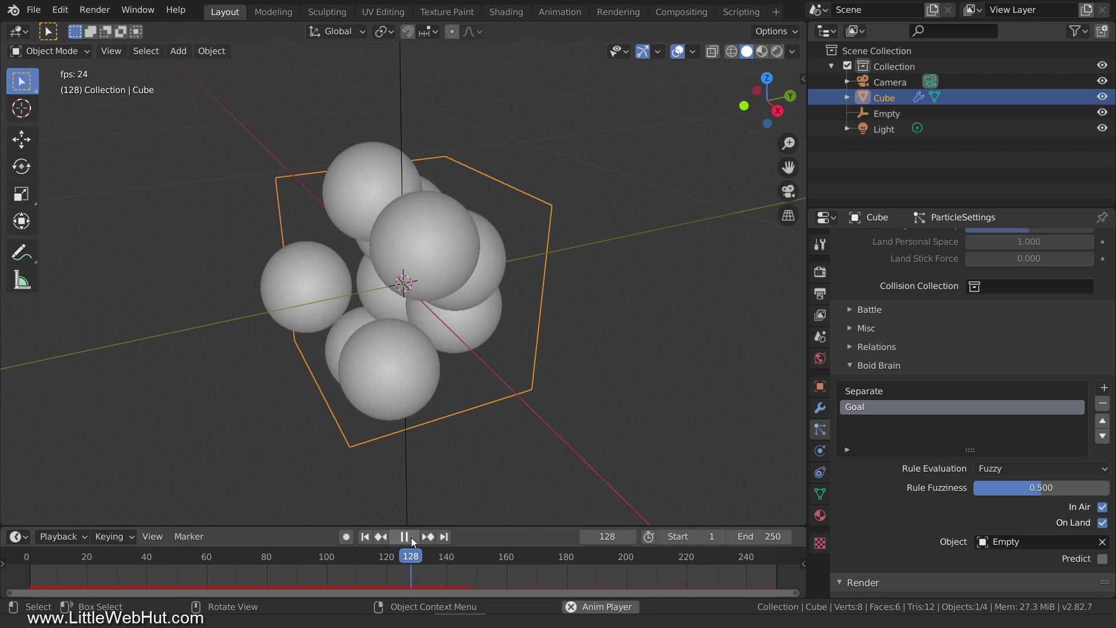
click(410, 538)
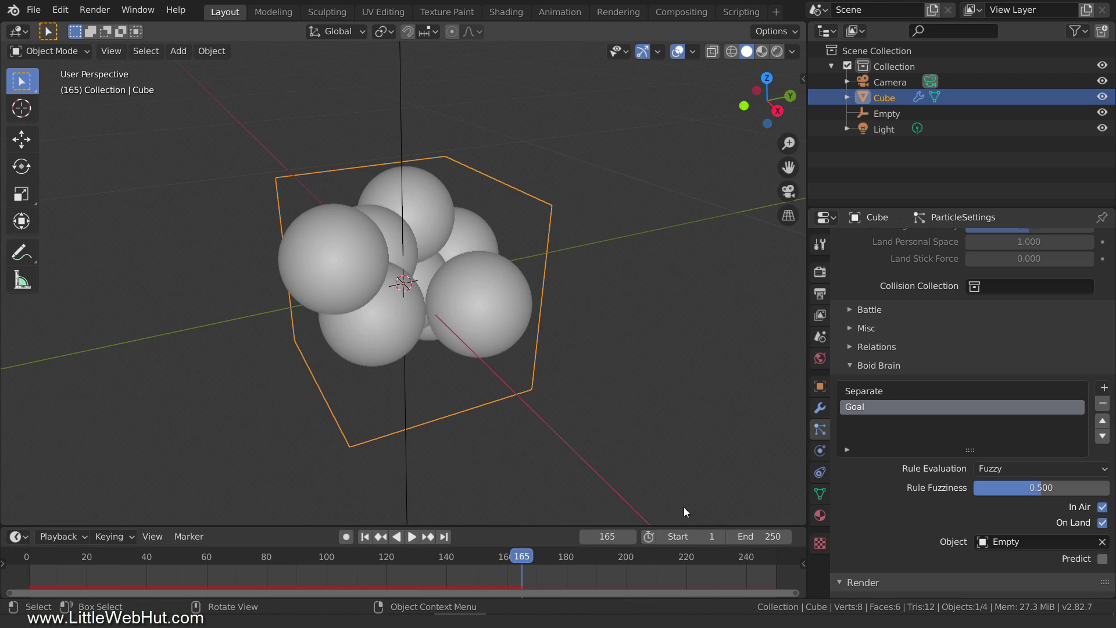
Step: Set the particles' Render As option to Object
scroll(914, 460, down, 4)
scroll(914, 456, down, 4)
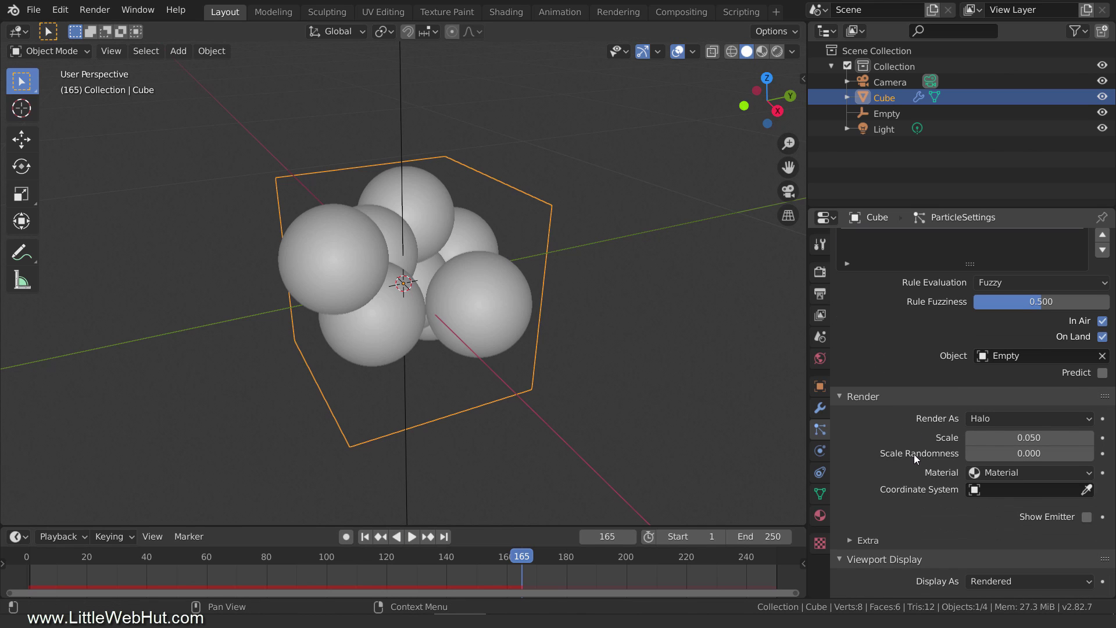
click(1008, 419)
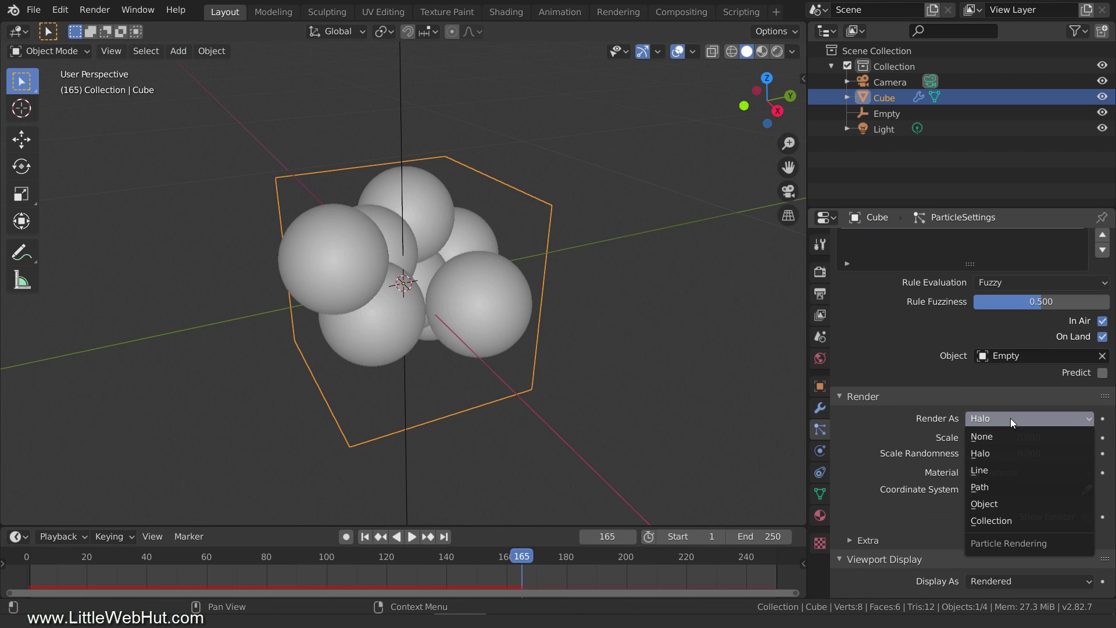
click(1025, 507)
scroll(544, 318, down, 5)
Step: Add a metaball Ball with 0.02 m viewport and 0.01 m render resolution
key(shift+a)
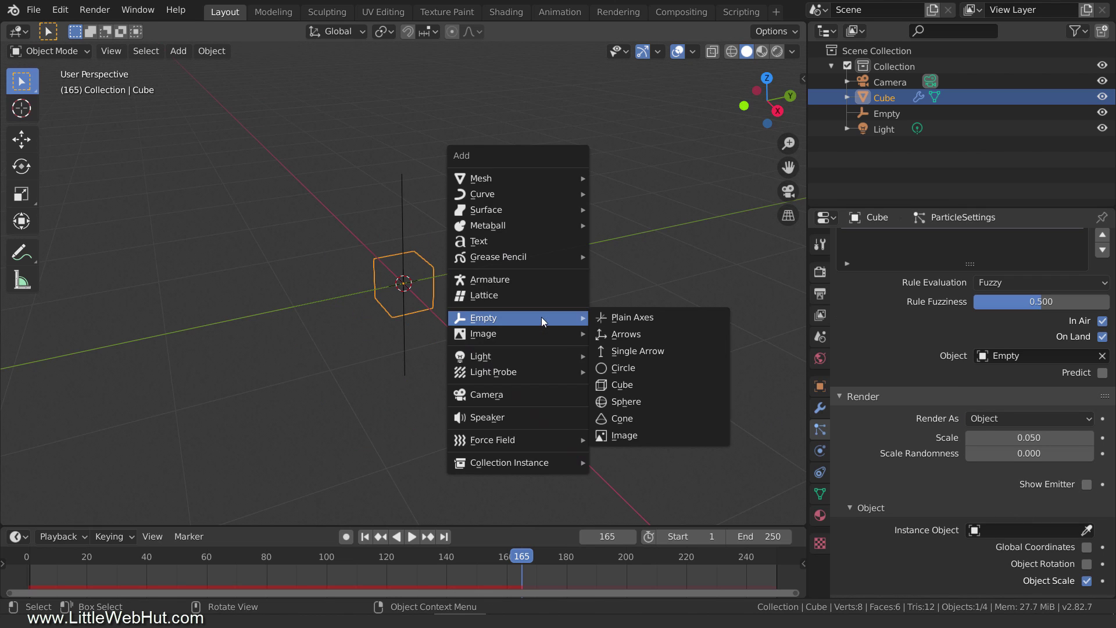
mouse_move(537, 225)
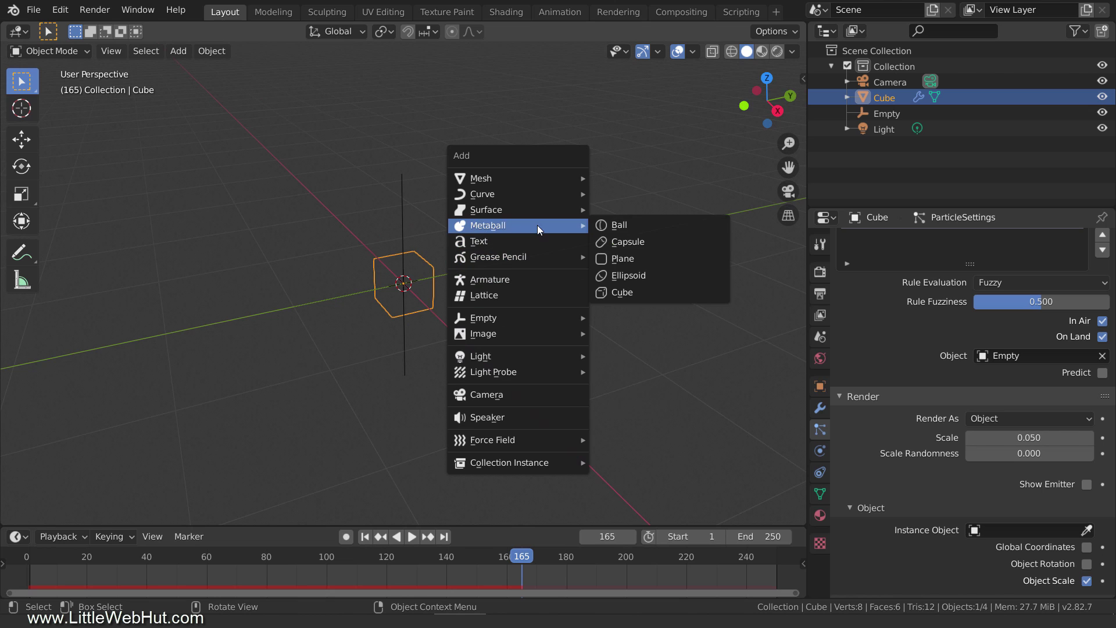
click(640, 225)
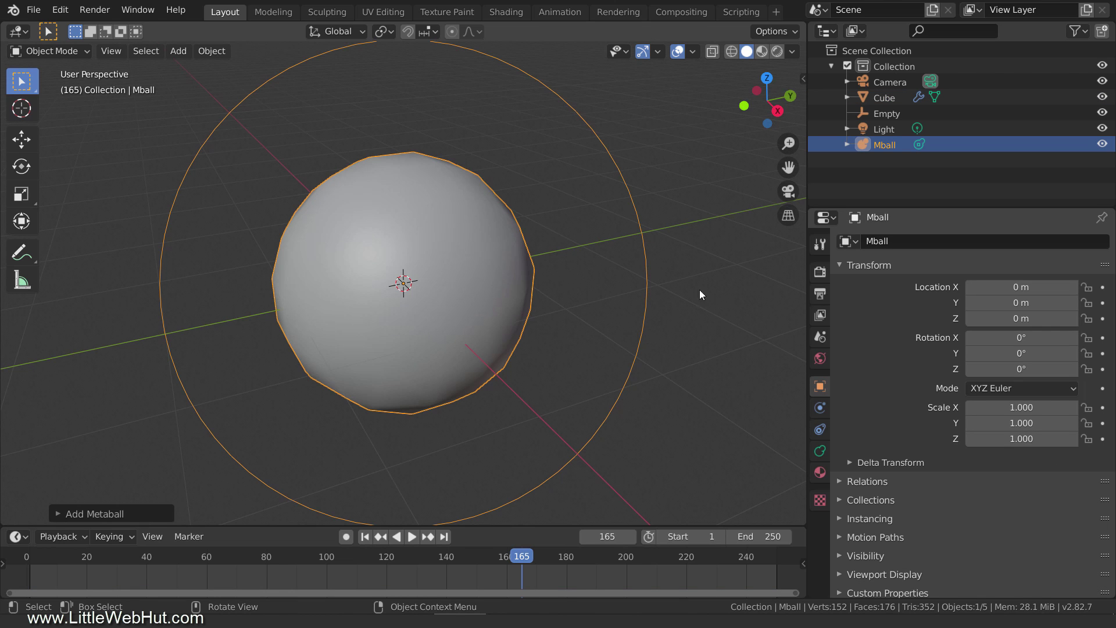
click(822, 452)
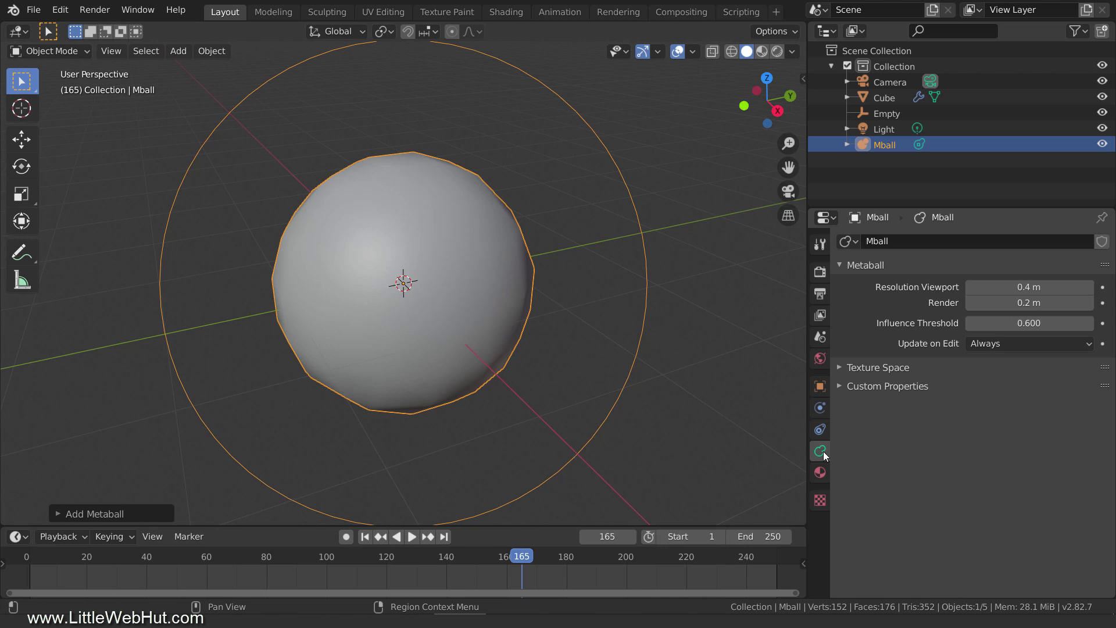
click(1027, 286)
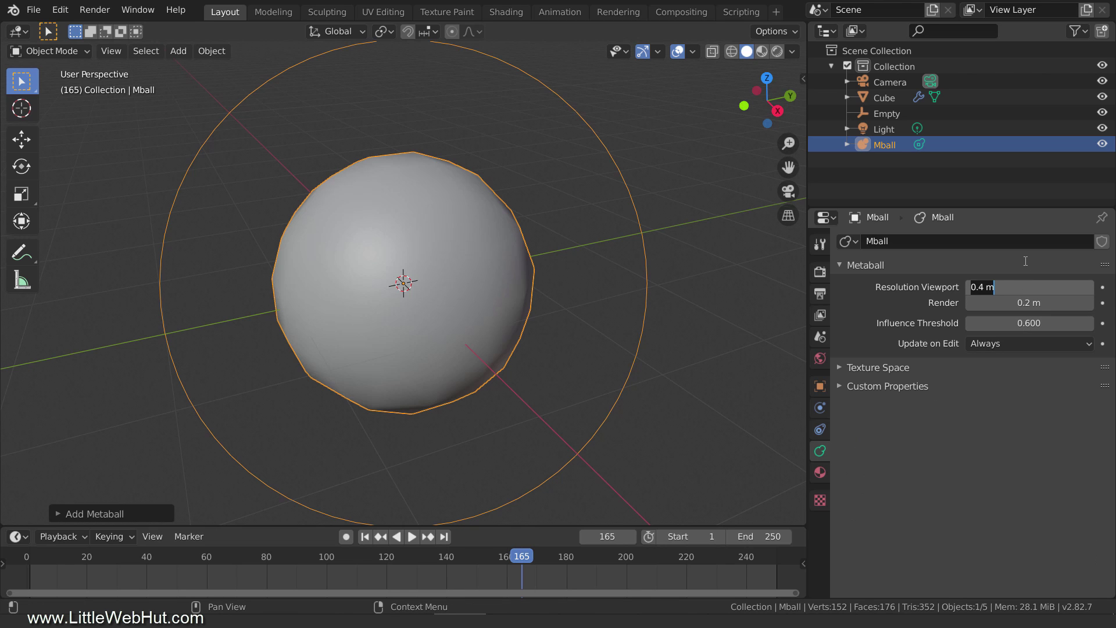
text(0.02)
key(Return)
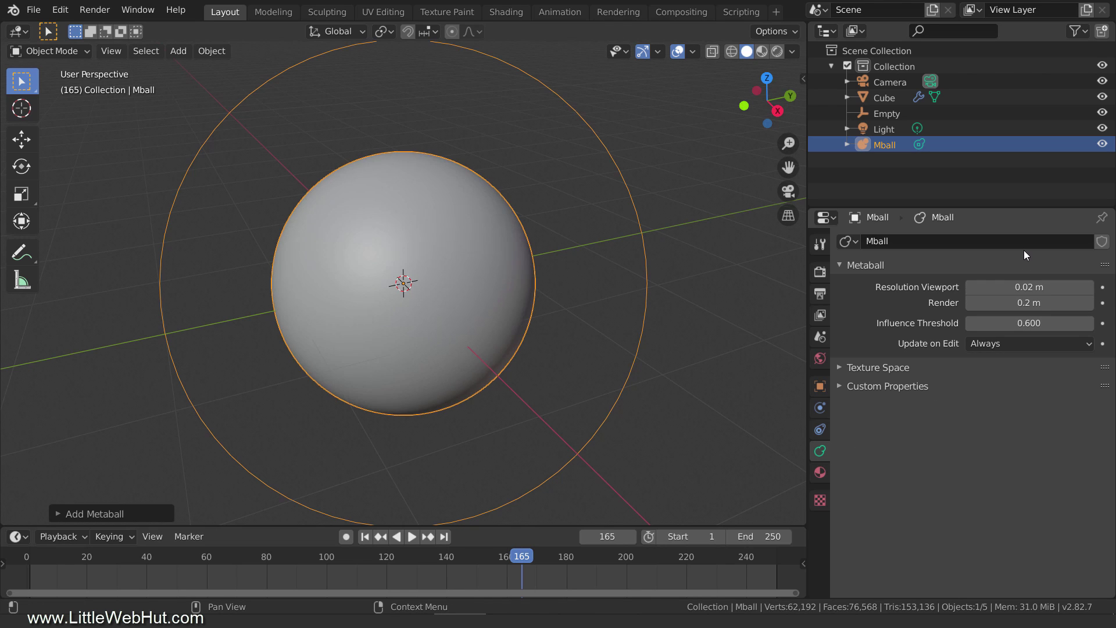
click(1029, 302)
text(0.01)
key(Return)
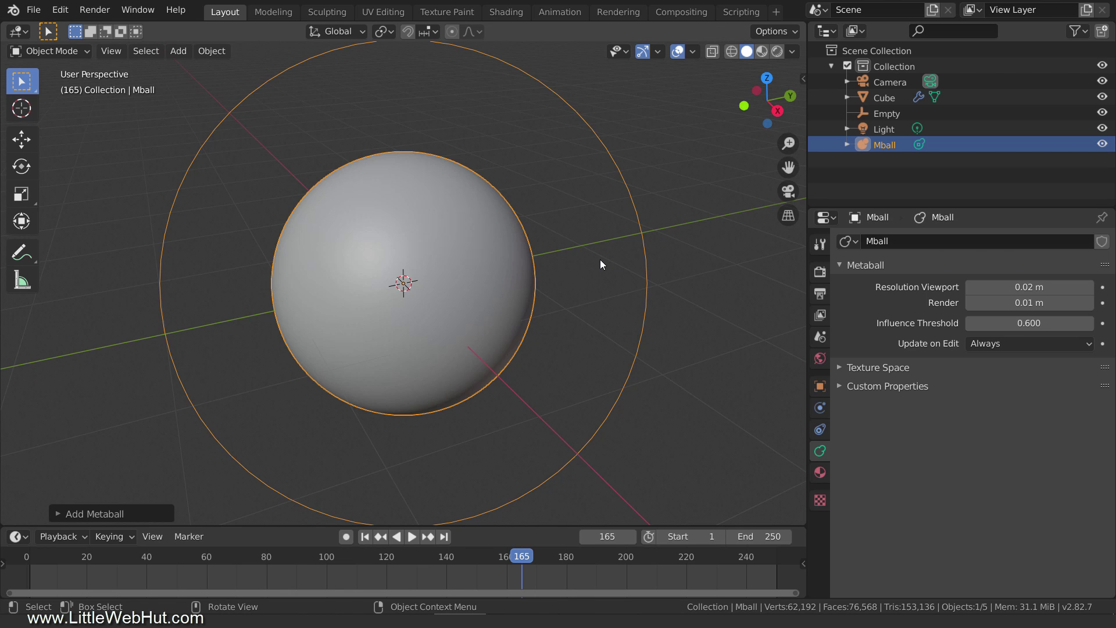
Step: Move the Mball metaball down the Z axis by entering -10
key(g)
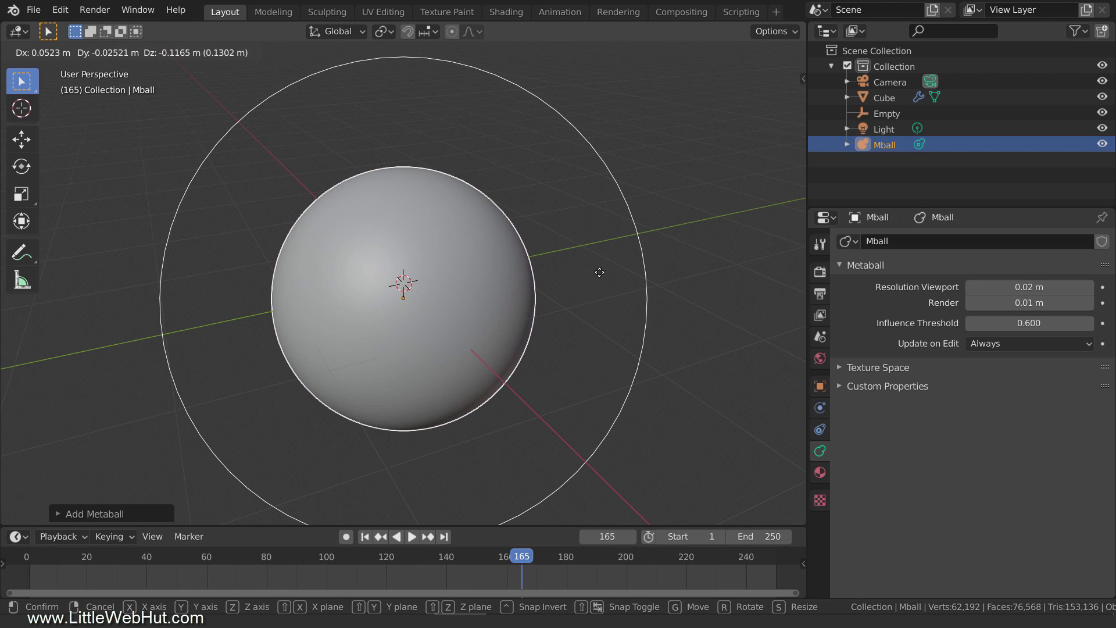
text(z-10)
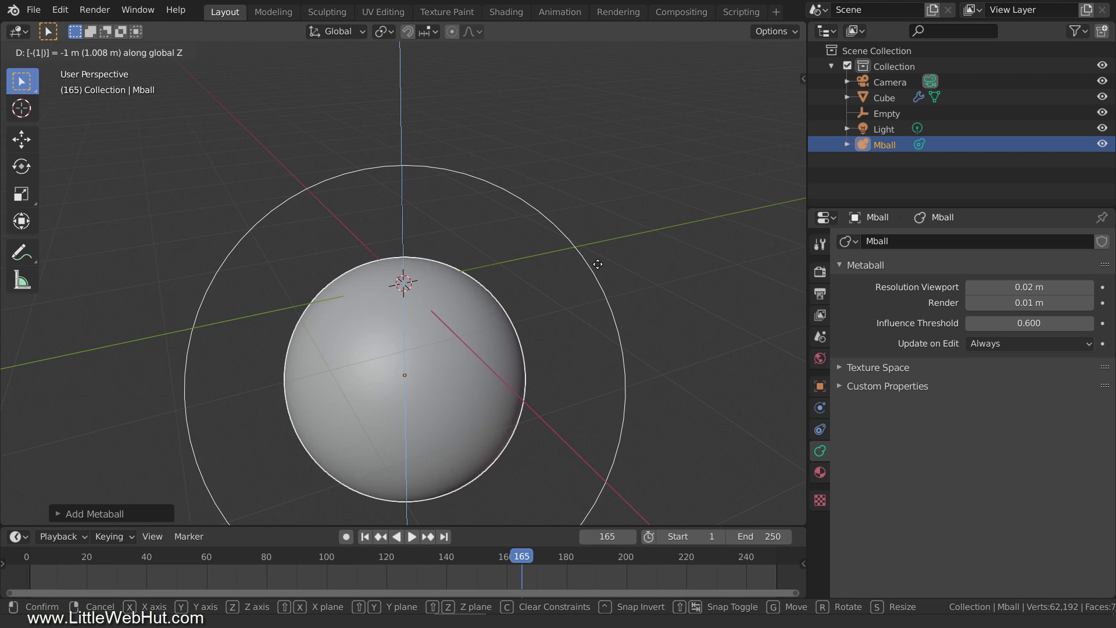
key(Return)
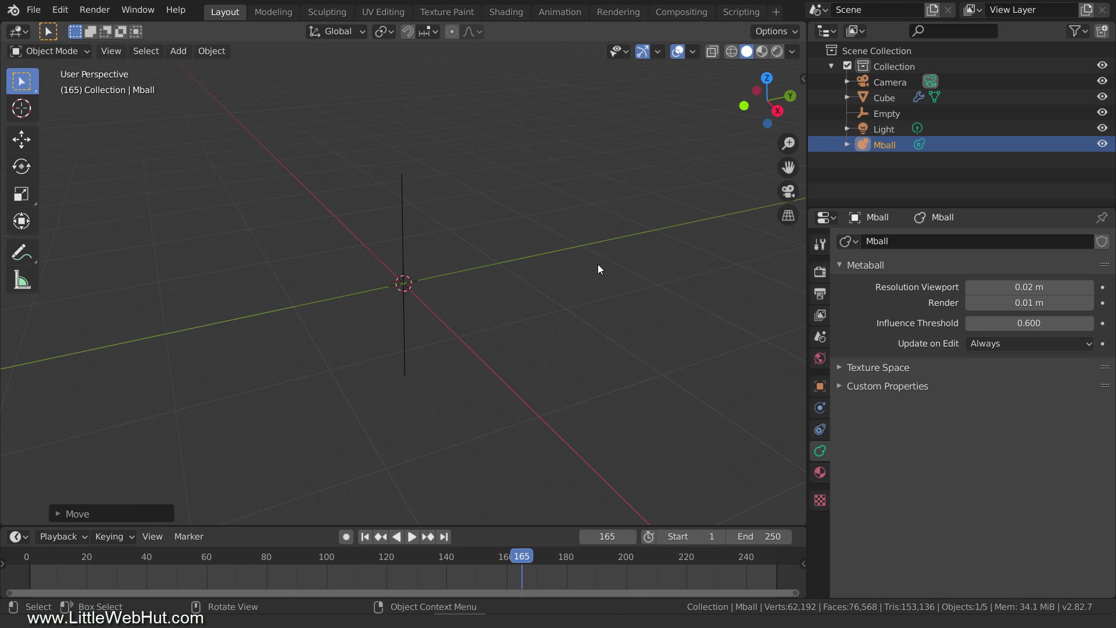
Step: Select the Cube and set Mball as its particle Instance Object
click(874, 97)
click(820, 429)
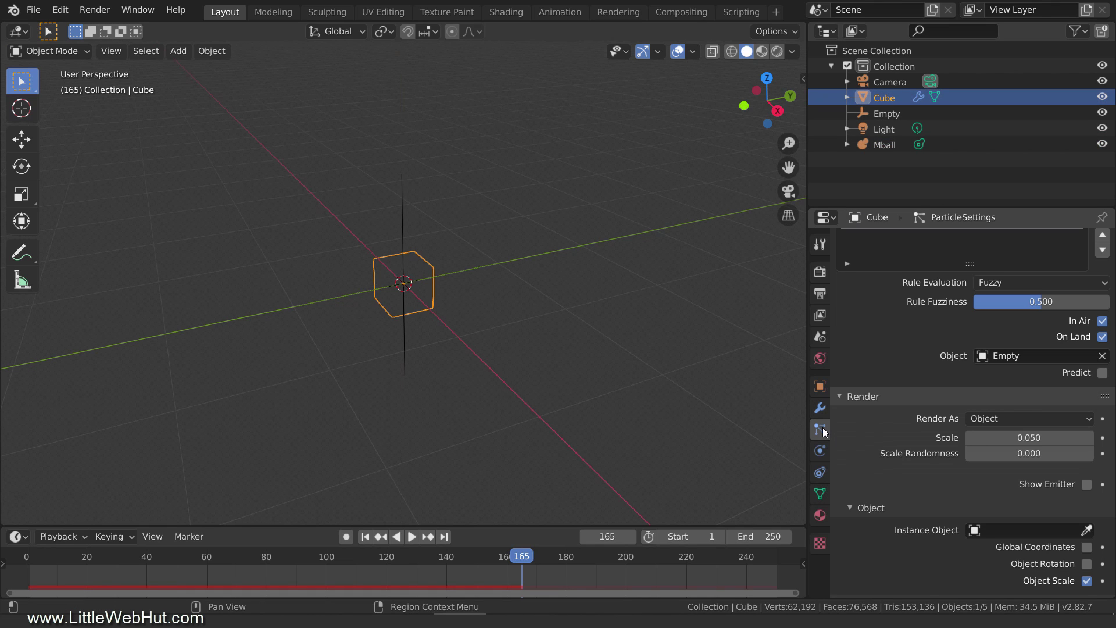
scroll(897, 448, down, 4)
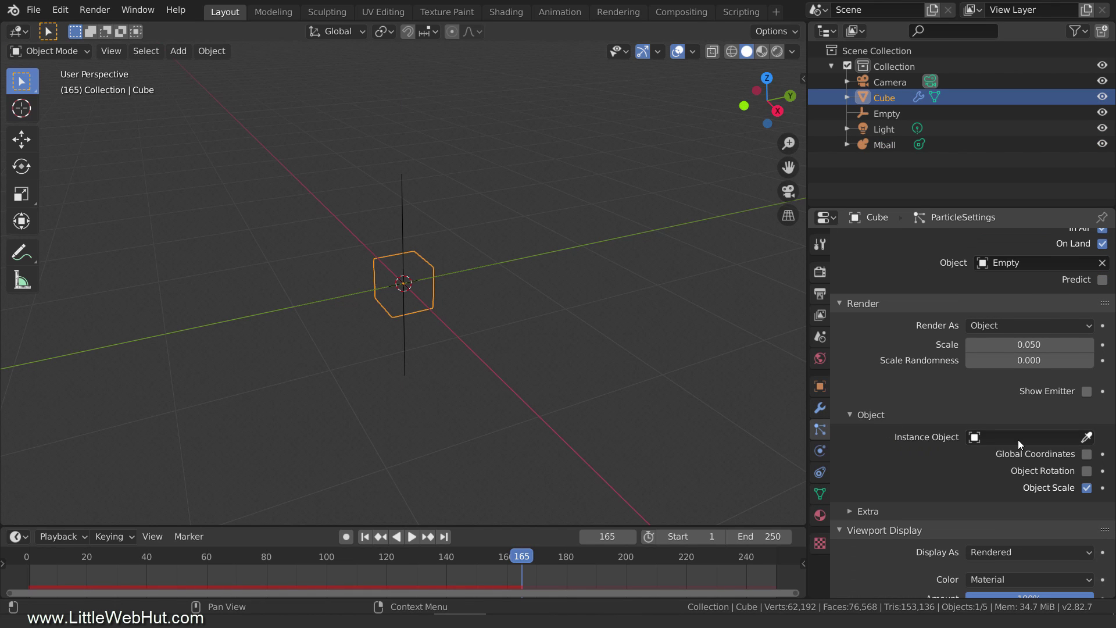
click(1018, 441)
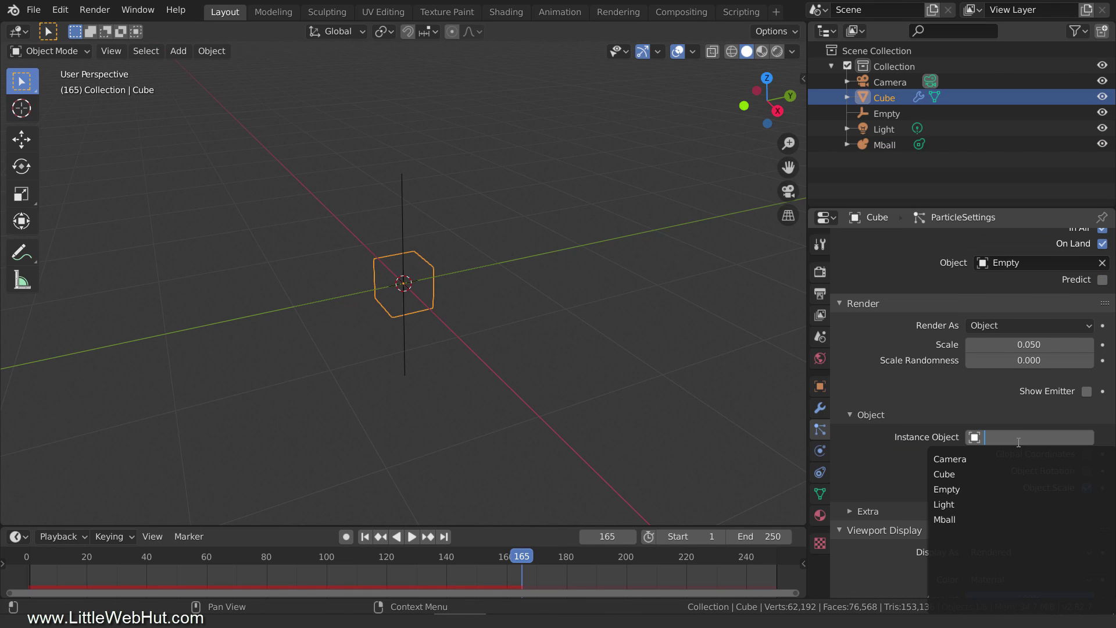
click(1013, 519)
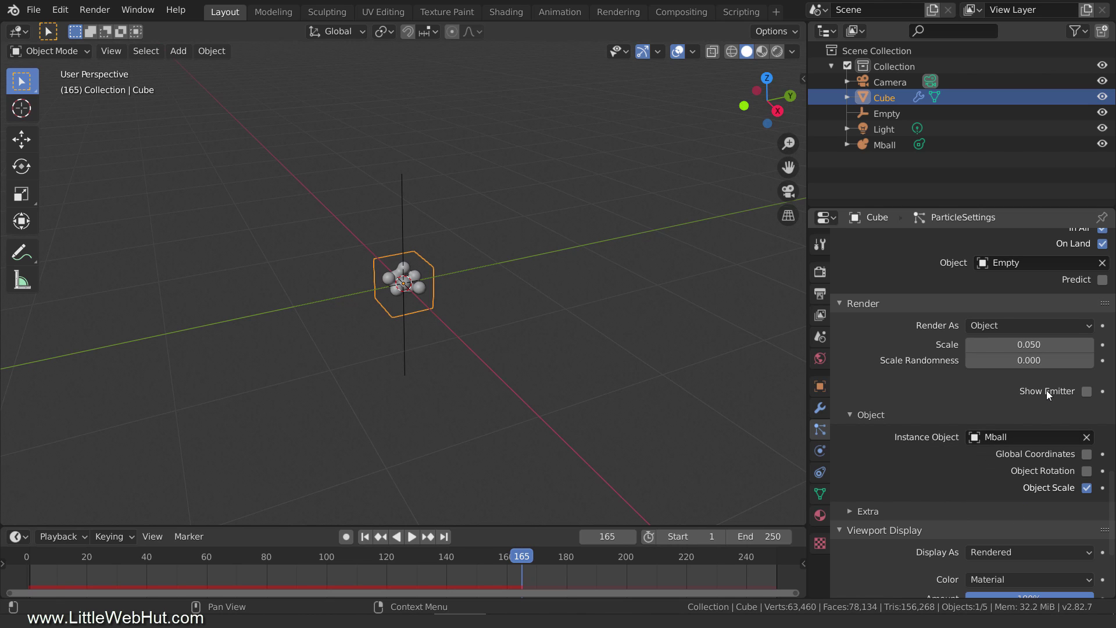
Step: Set the particle Scale to 0.1 and Scale Randomness to 0.5
click(1042, 344)
text(0.1)
key(Return)
click(1039, 359)
text(0.5)
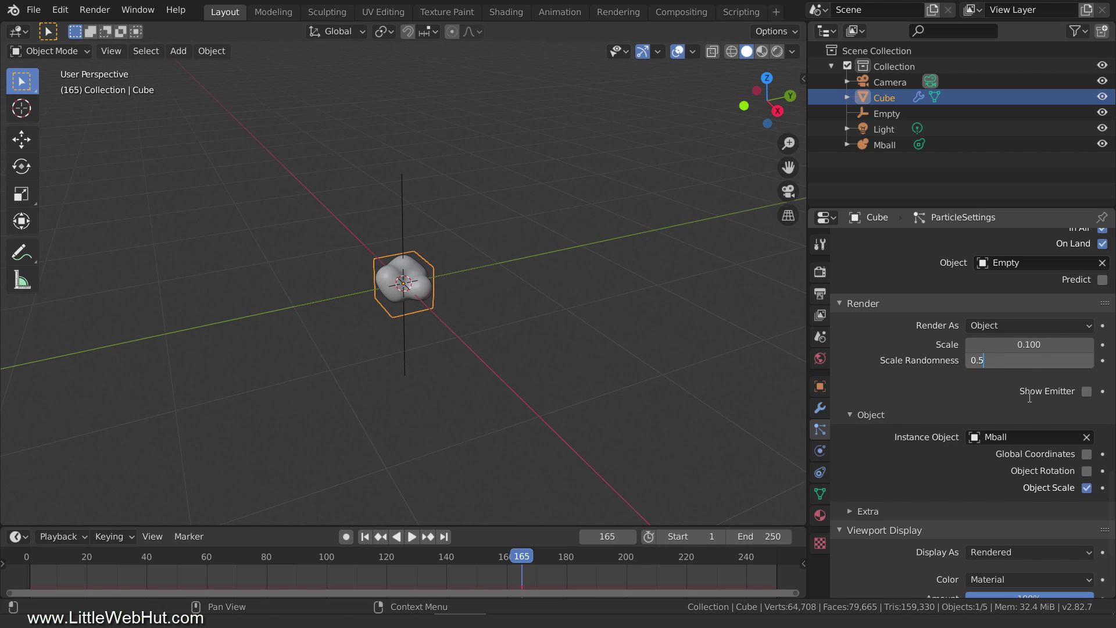
key(Return)
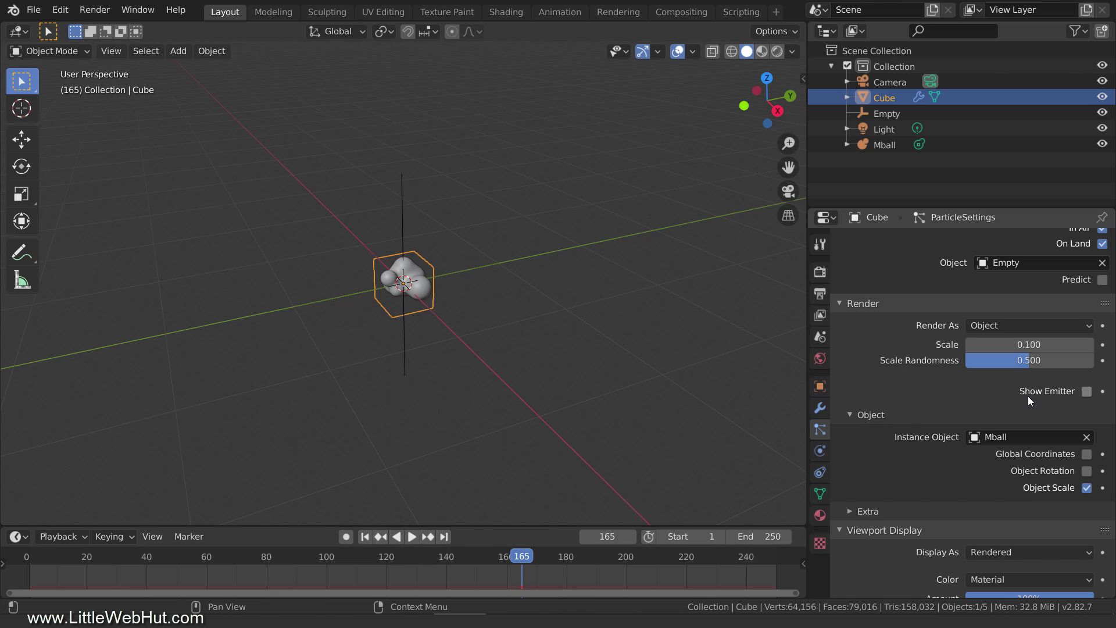
Step: Replay the animation from frame 1, pause it, and rewind to frame 1
click(364, 537)
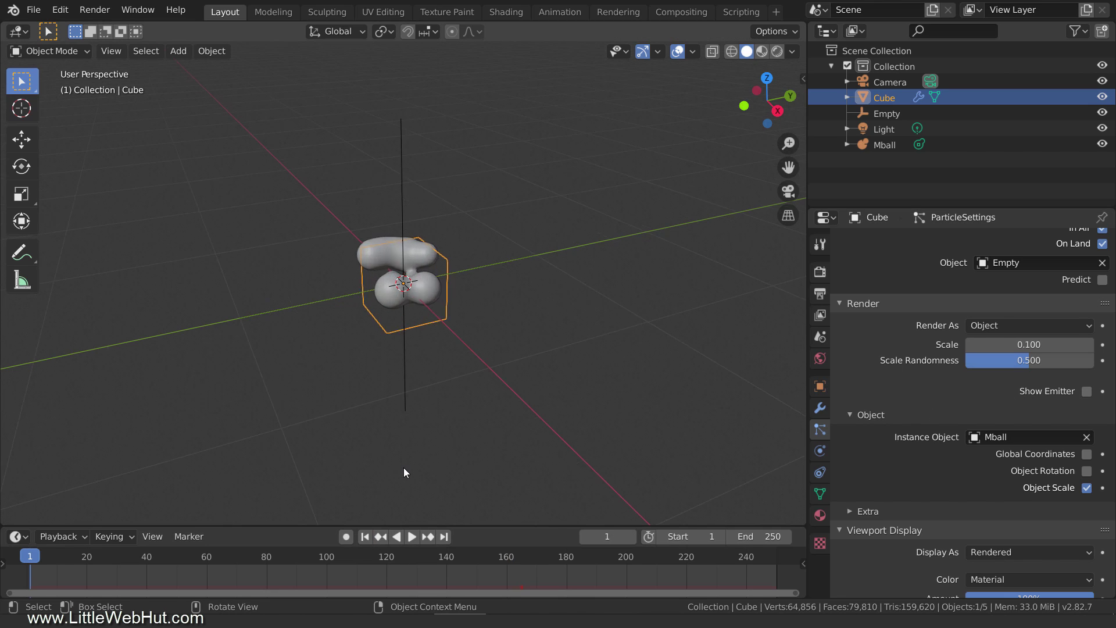
click(410, 538)
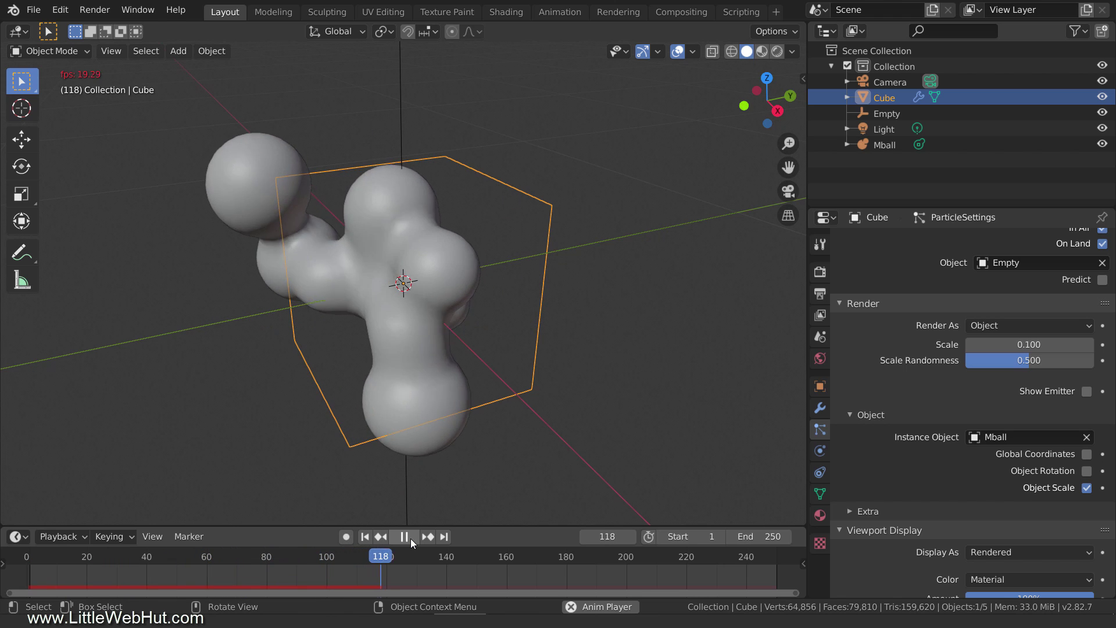
click(410, 537)
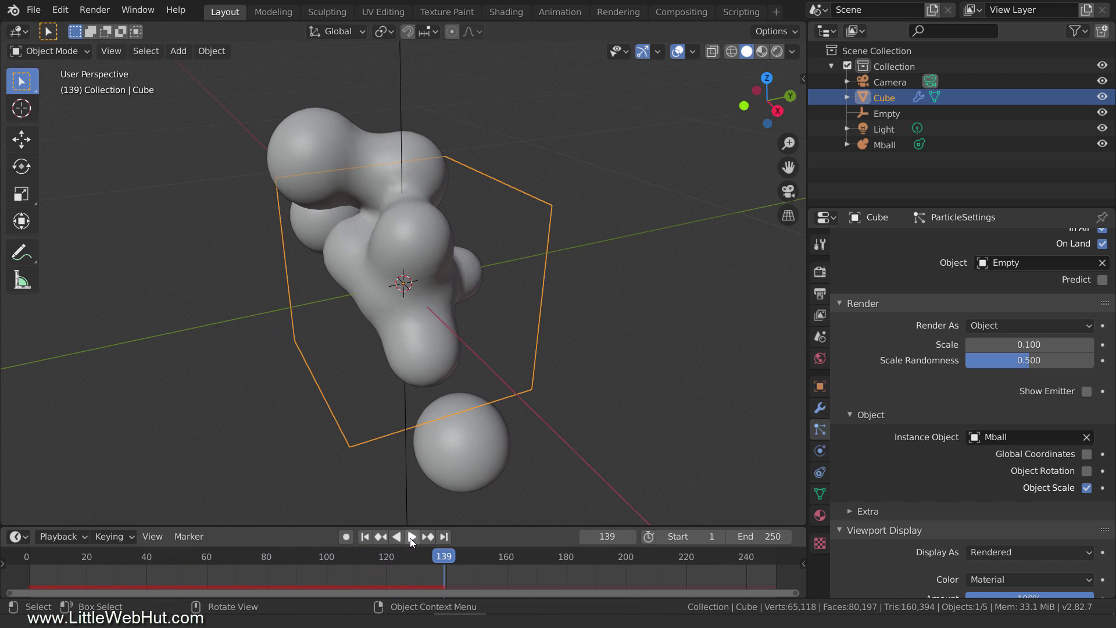
click(365, 536)
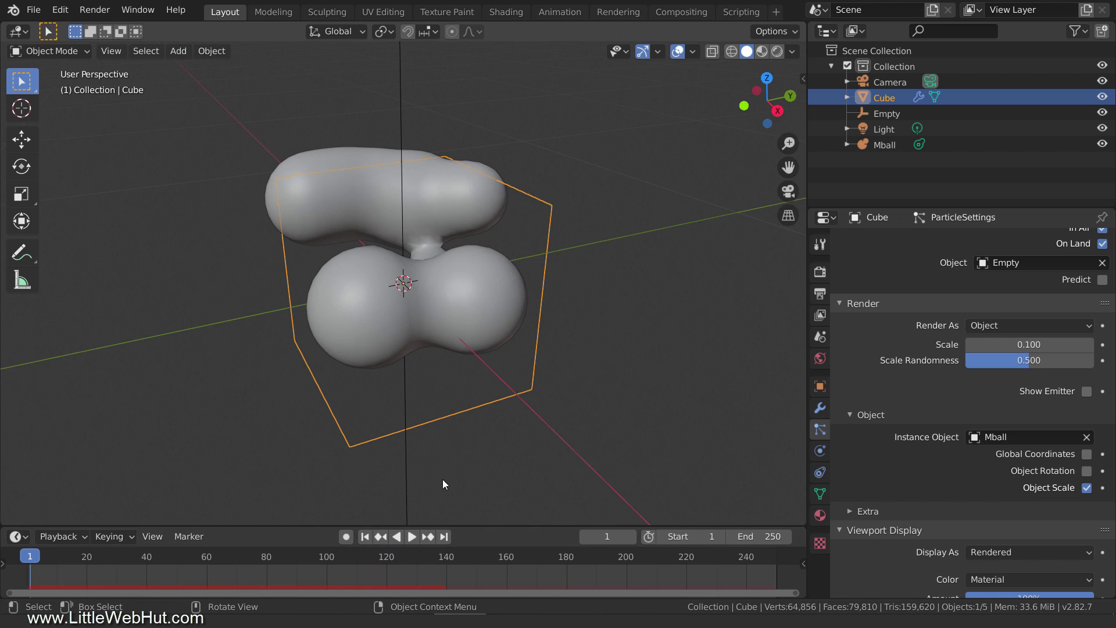
Step: Add a mesh Plane and scale it by 10
key(shift+a)
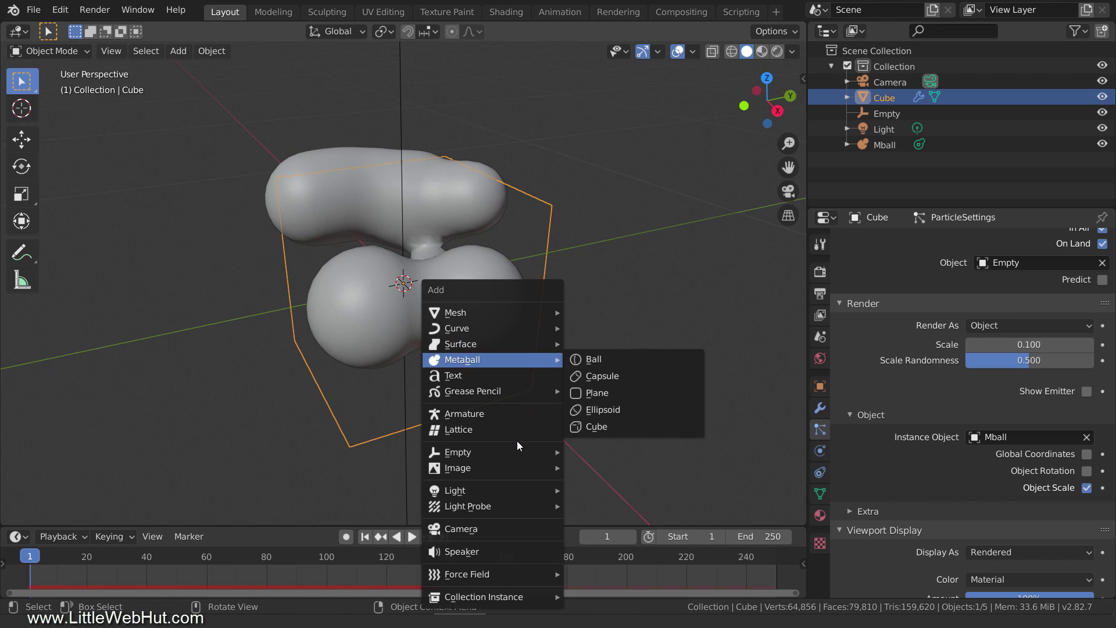
mouse_move(530, 310)
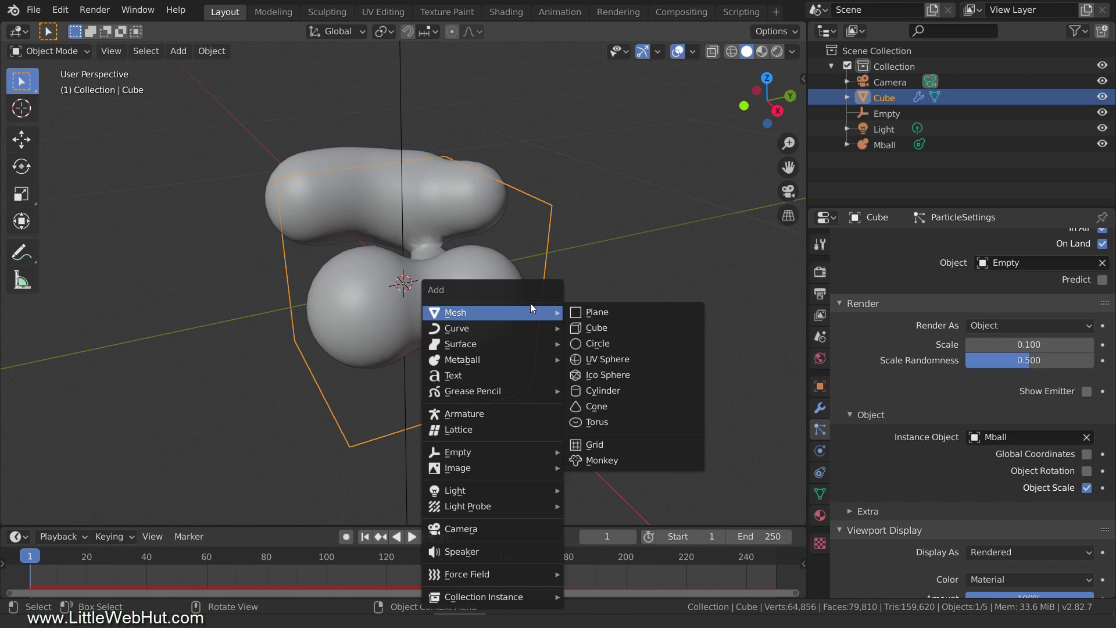
click(616, 311)
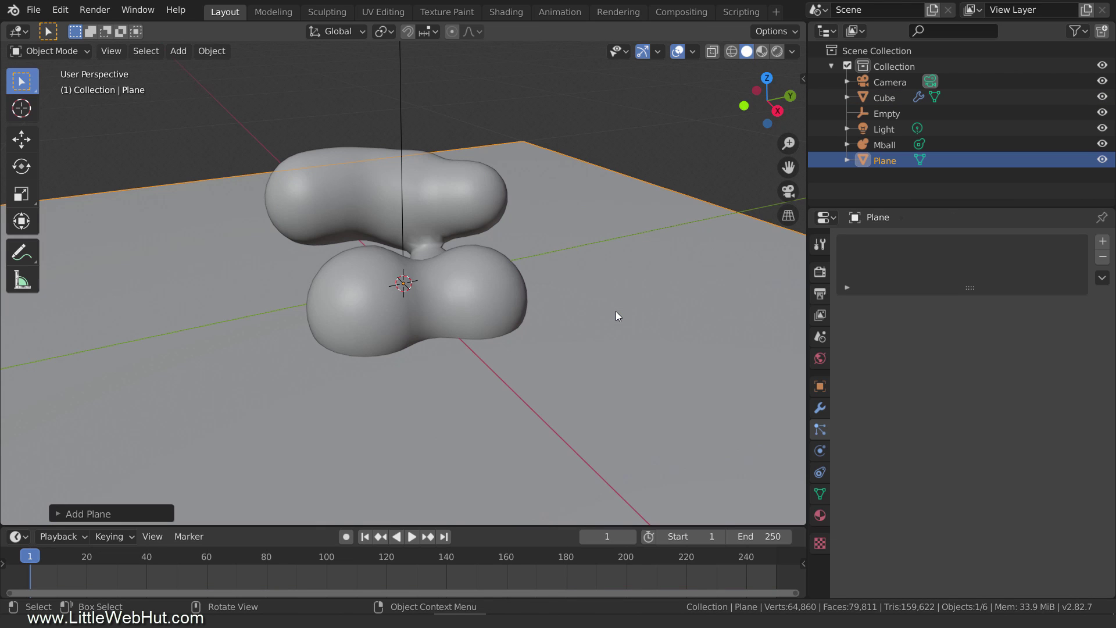
text(s10)
key(Return)
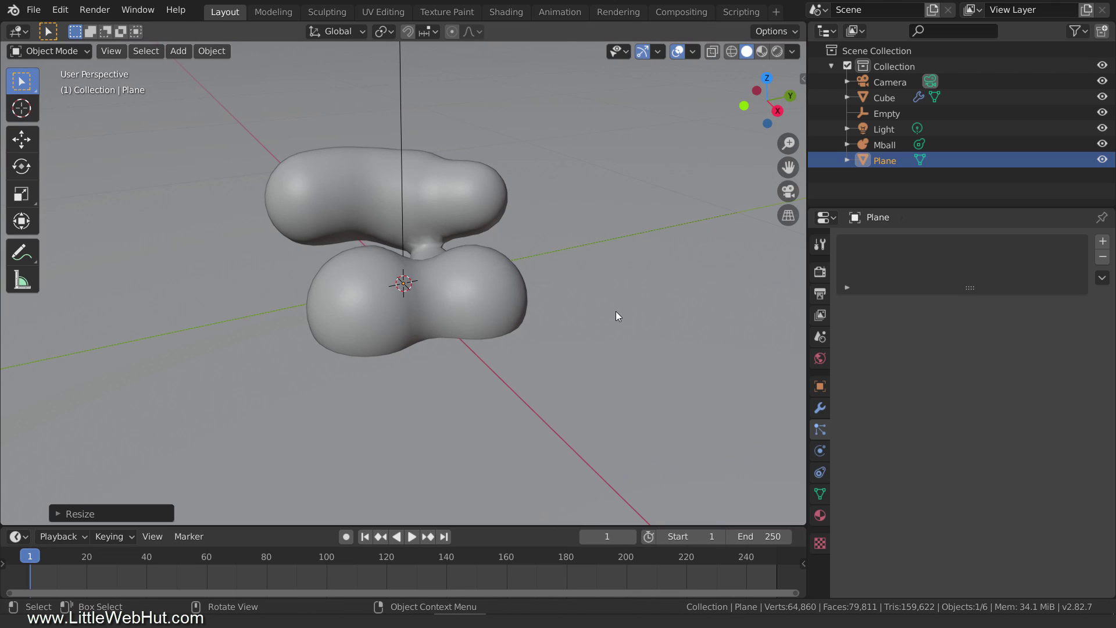
Step: Lower the plane 3 m along the Z axis
key(g)
key(z)
text(-3)
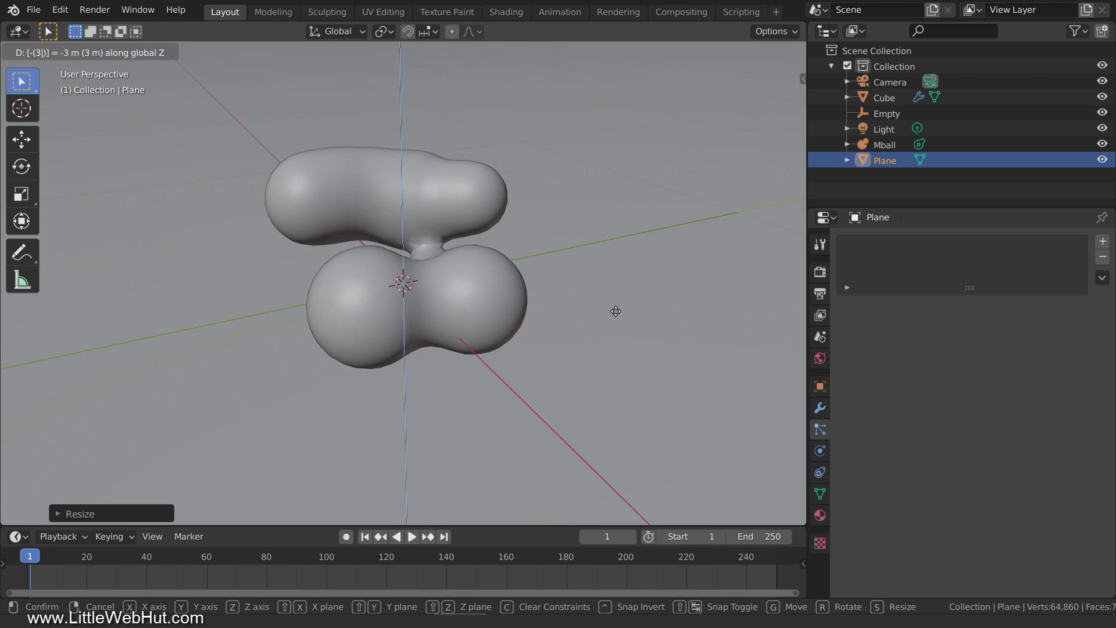
key(Return)
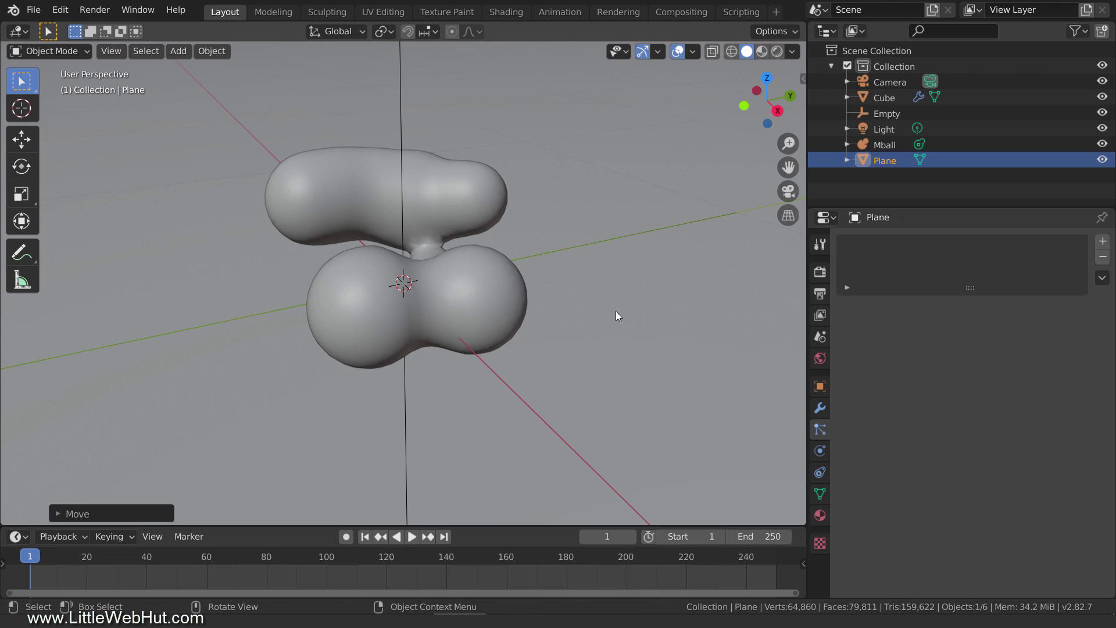
Step: Add Material.001 to the plane with a black Base Color and Roughness 1.000
click(820, 516)
click(908, 313)
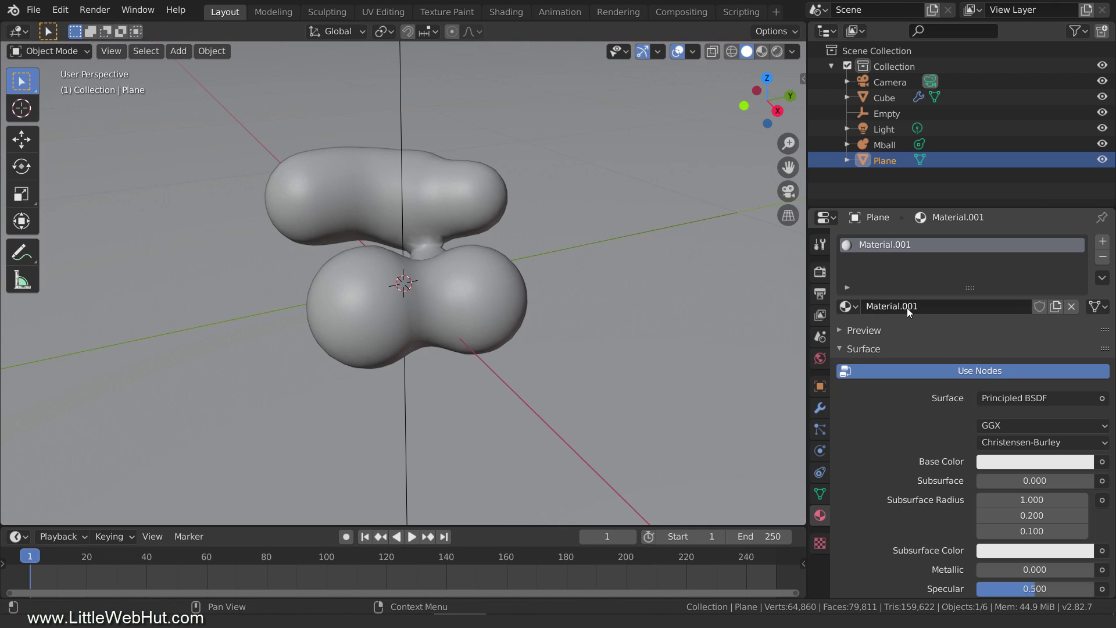
click(1021, 464)
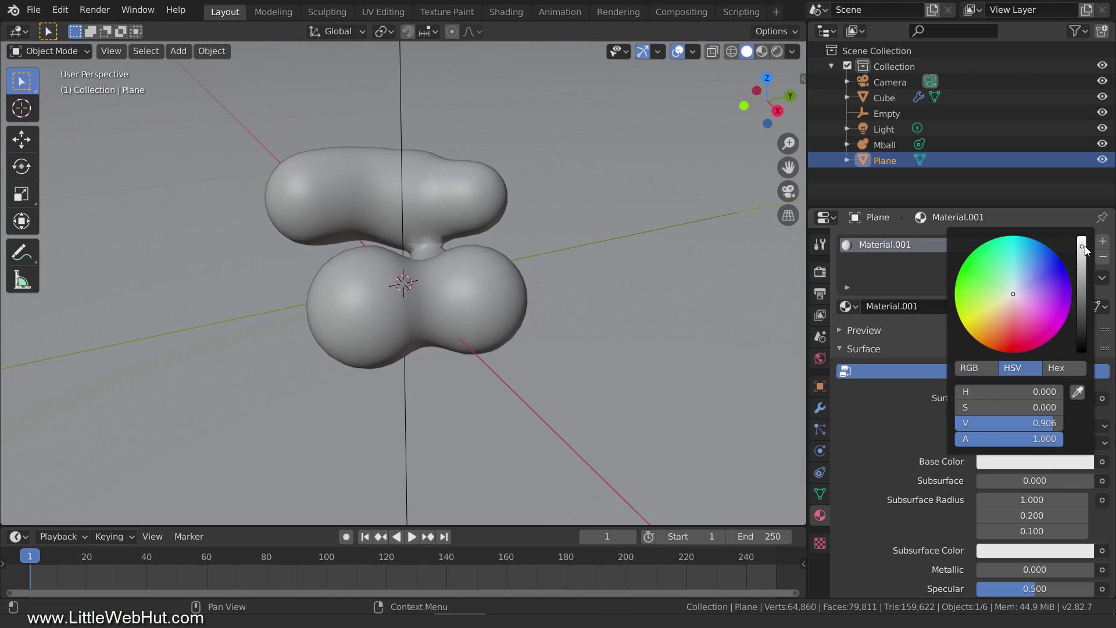
drag(1089, 248, 1090, 357)
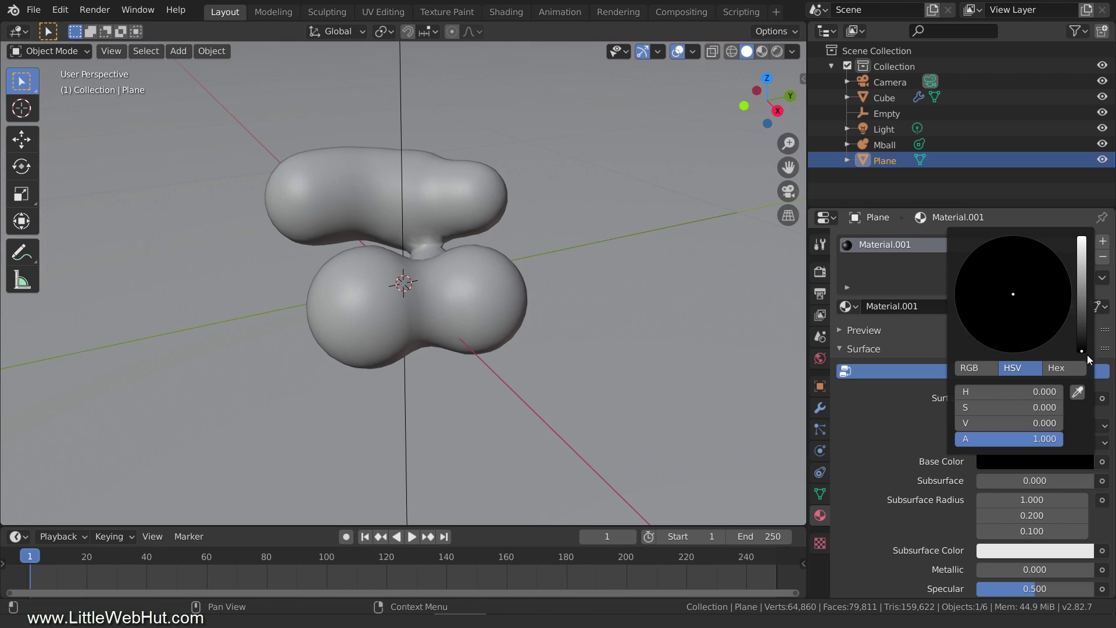
scroll(874, 512, down, 3)
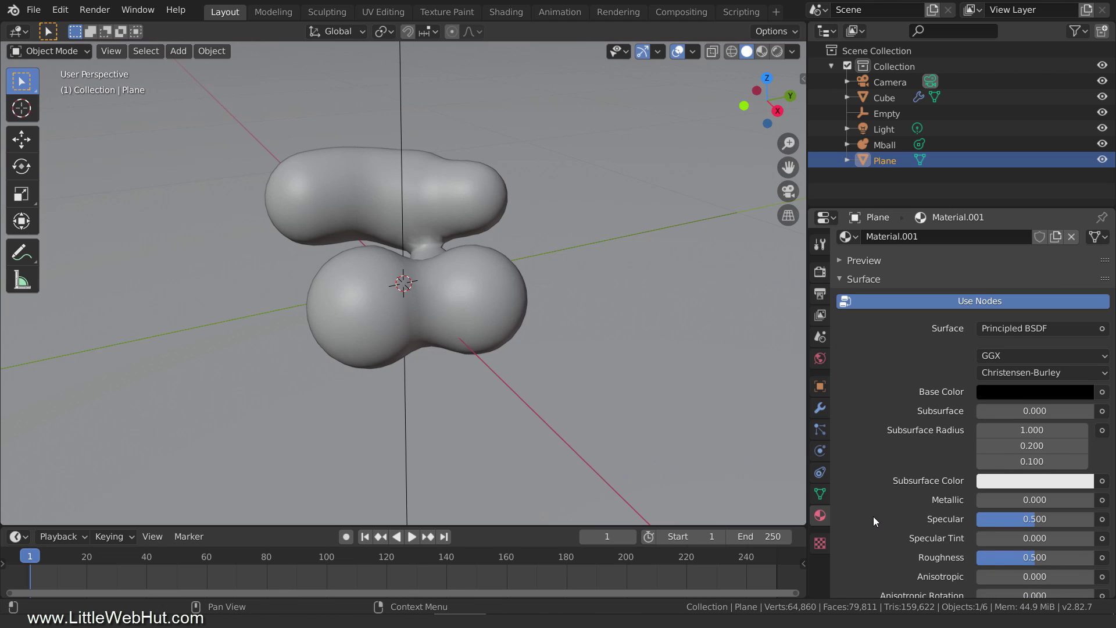
click(1037, 557)
text(1)
key(Return)
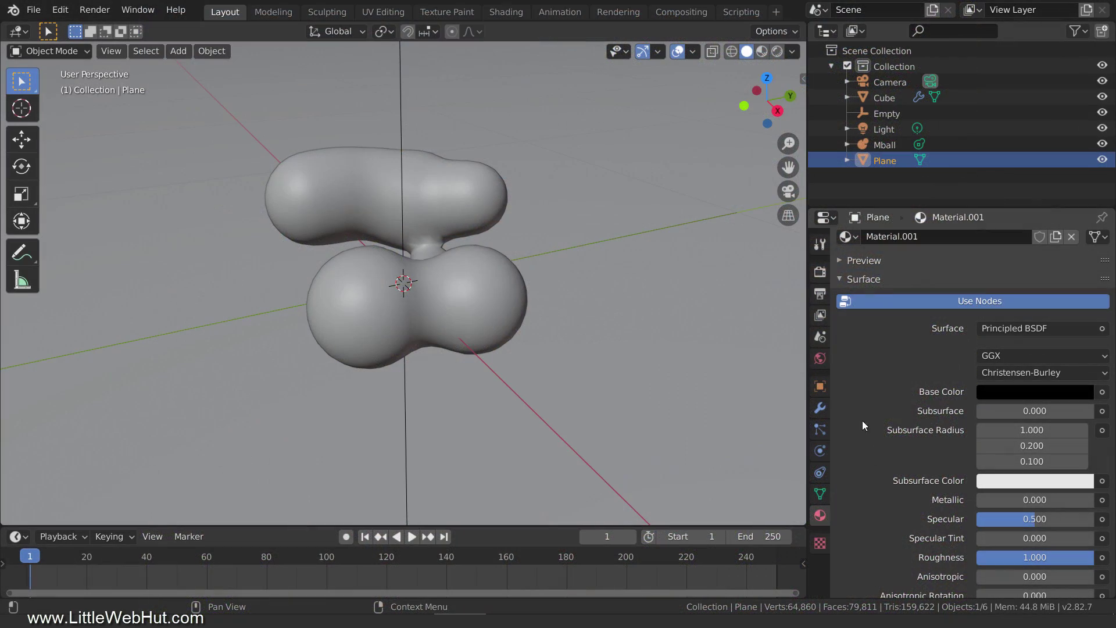
Step: Drive the World colour with an outdoors.jpg Environment Texture at Strength 3.5
click(820, 358)
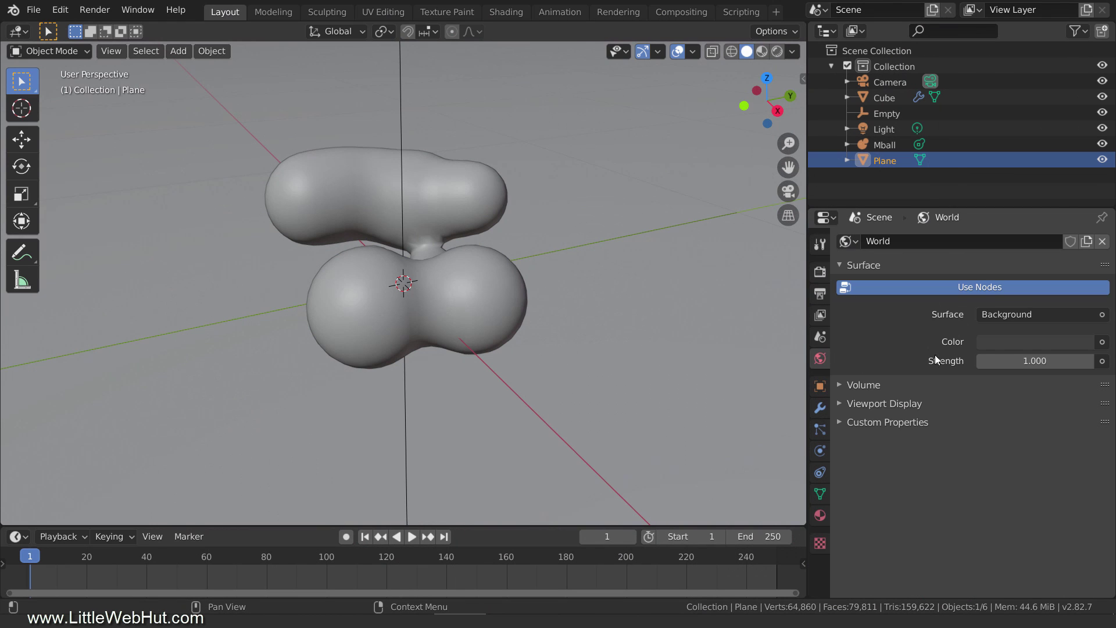
click(1102, 342)
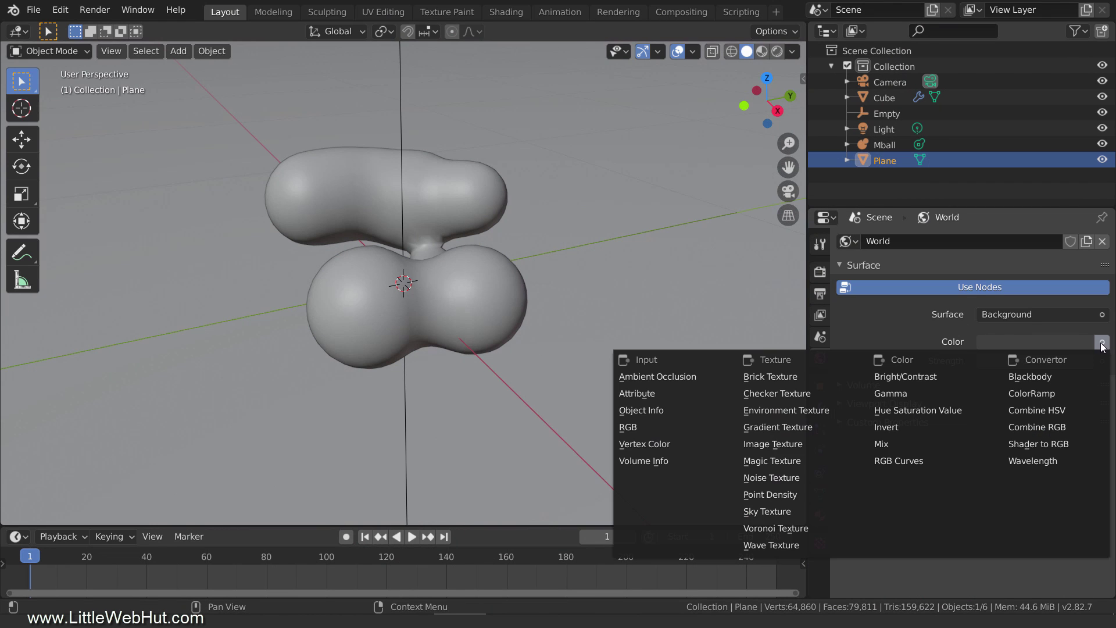
click(832, 410)
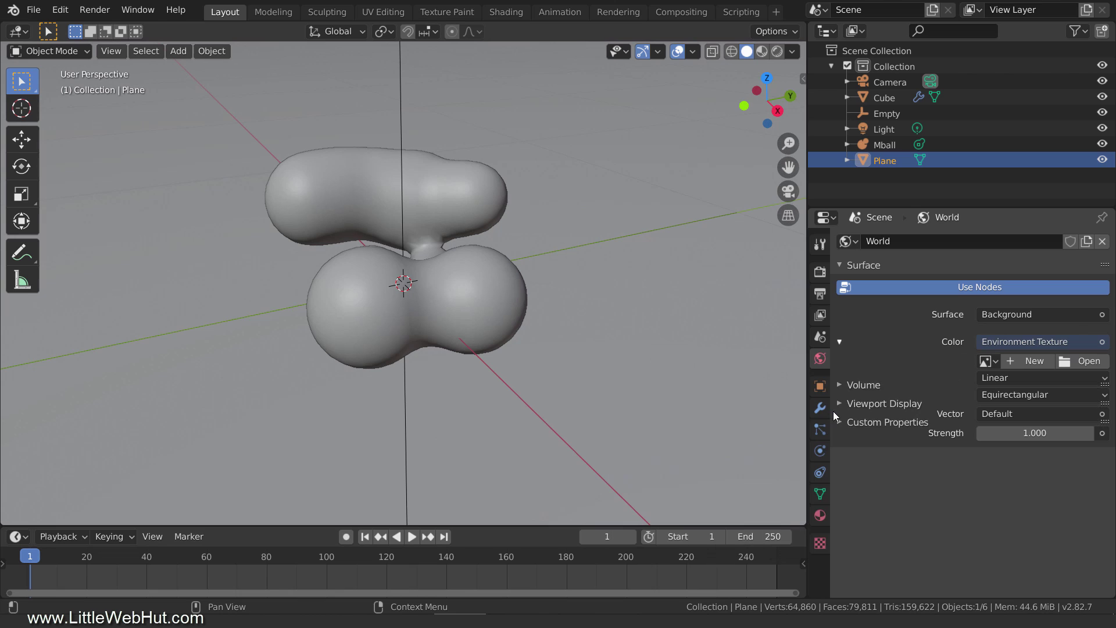
click(1089, 361)
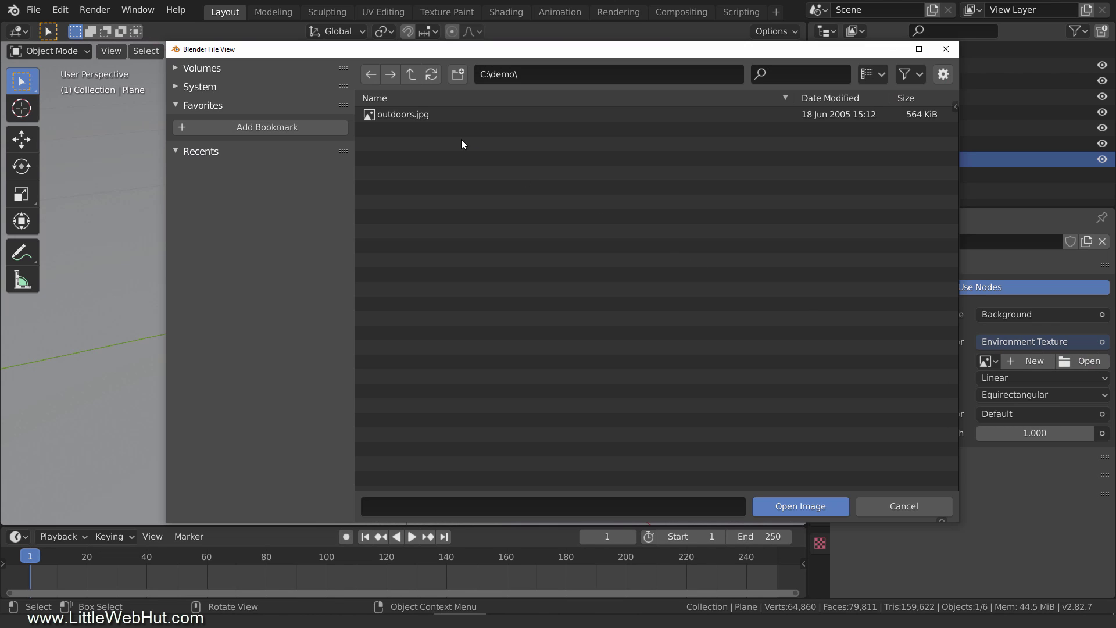
click(403, 114)
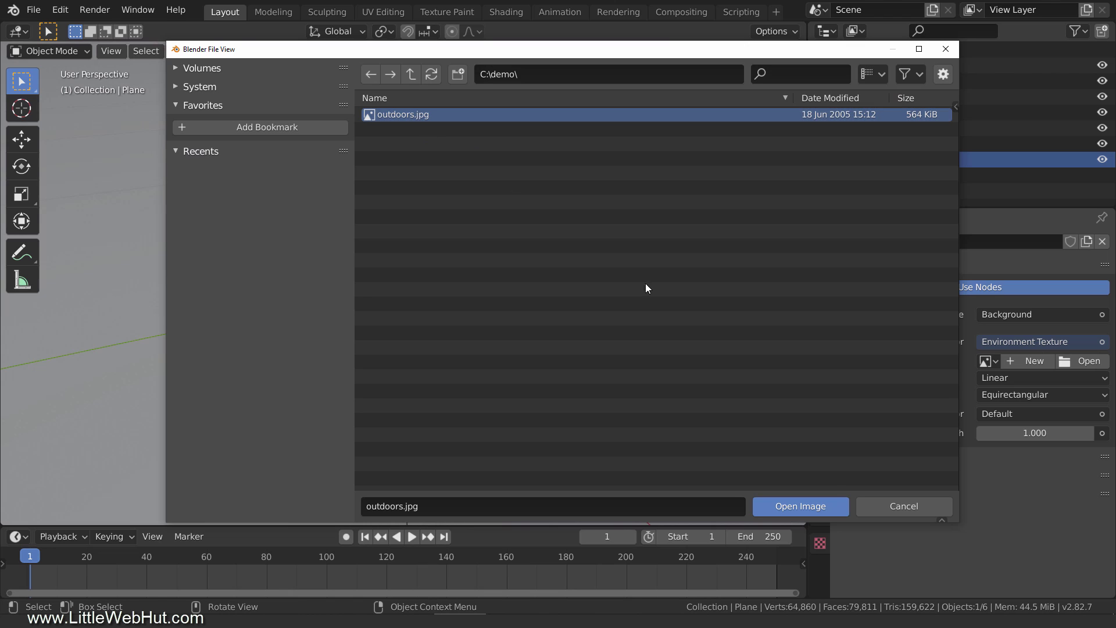
click(834, 508)
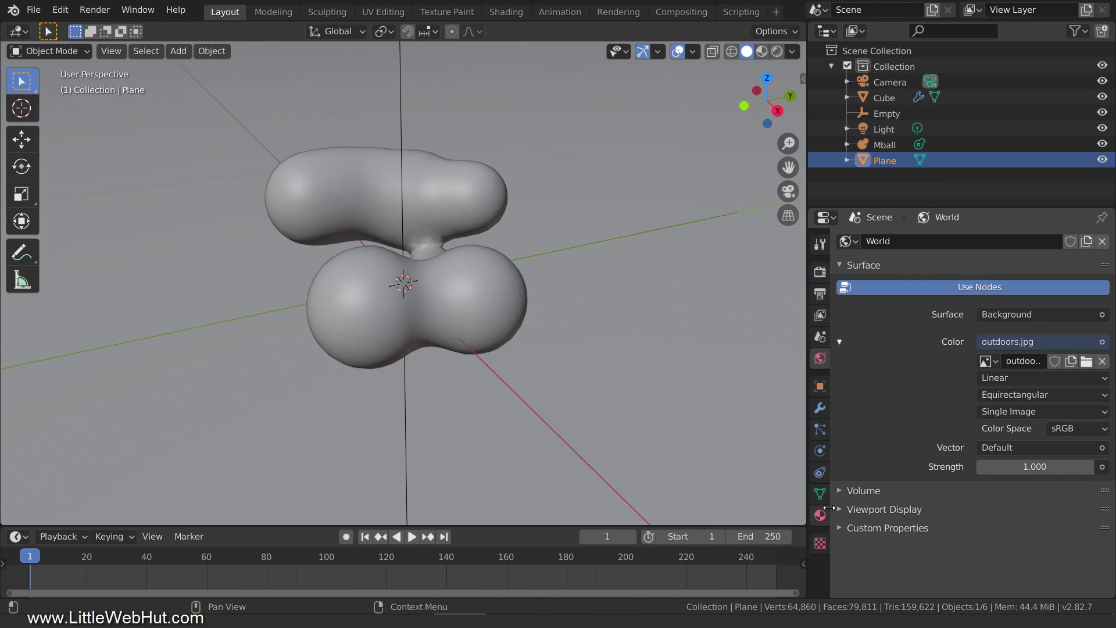
click(1030, 467)
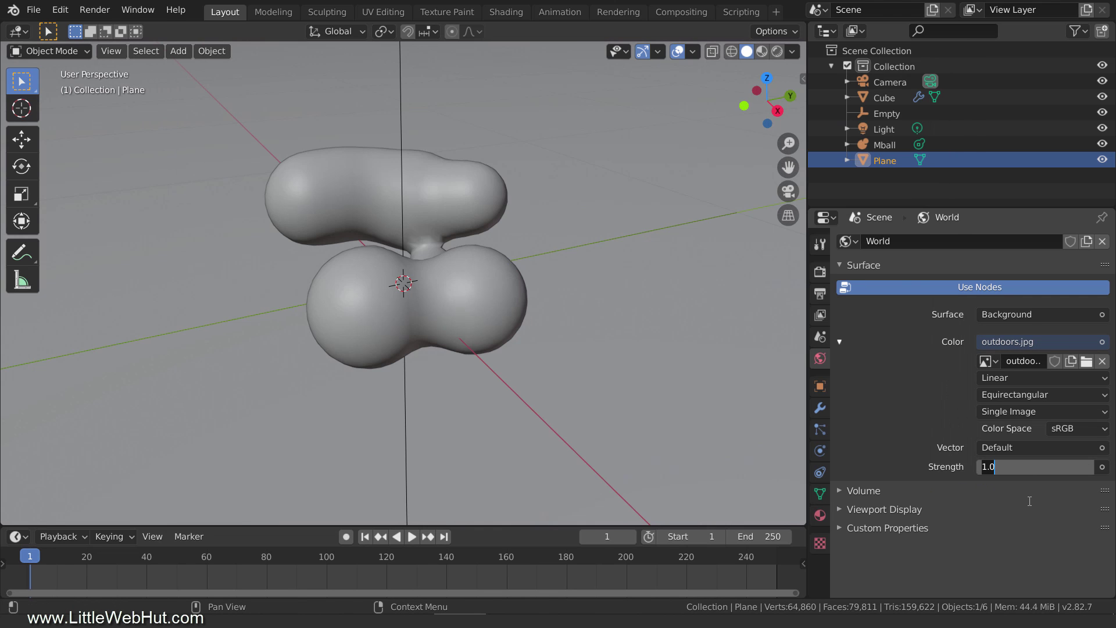
text(3.5)
key(Return)
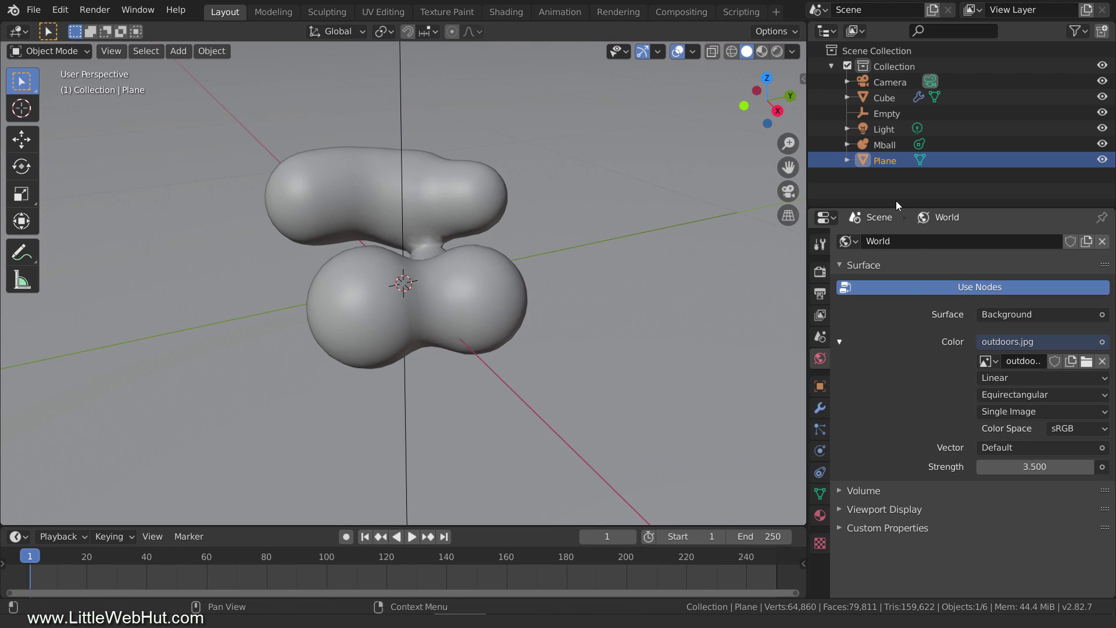
Step: Delete the Light object, then select the Mball and show its empty material settings
click(885, 128)
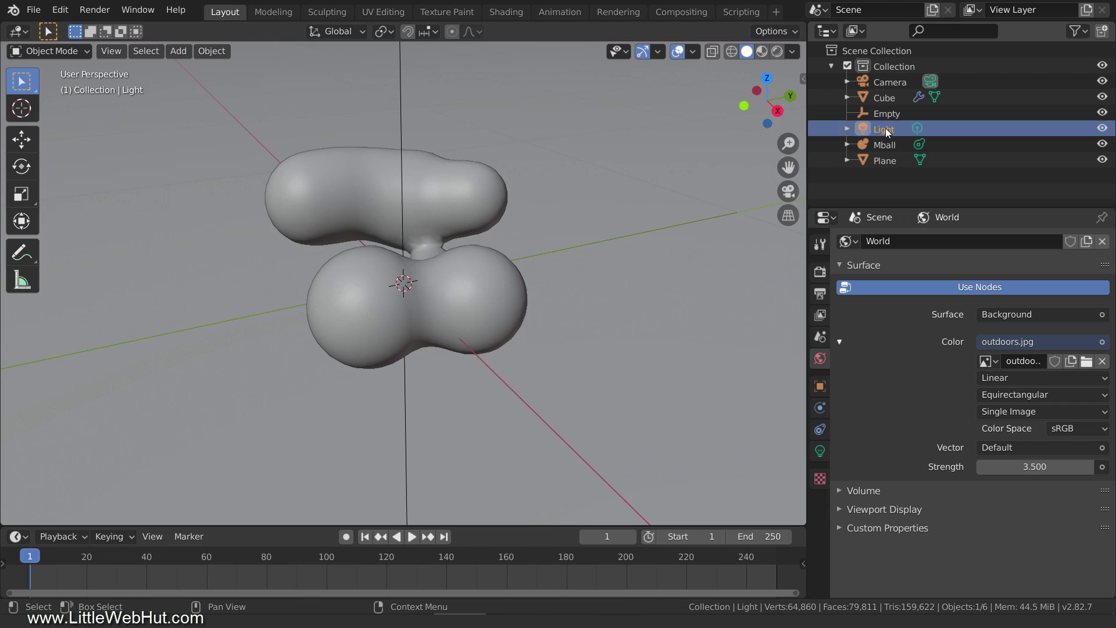
key(x)
click(657, 229)
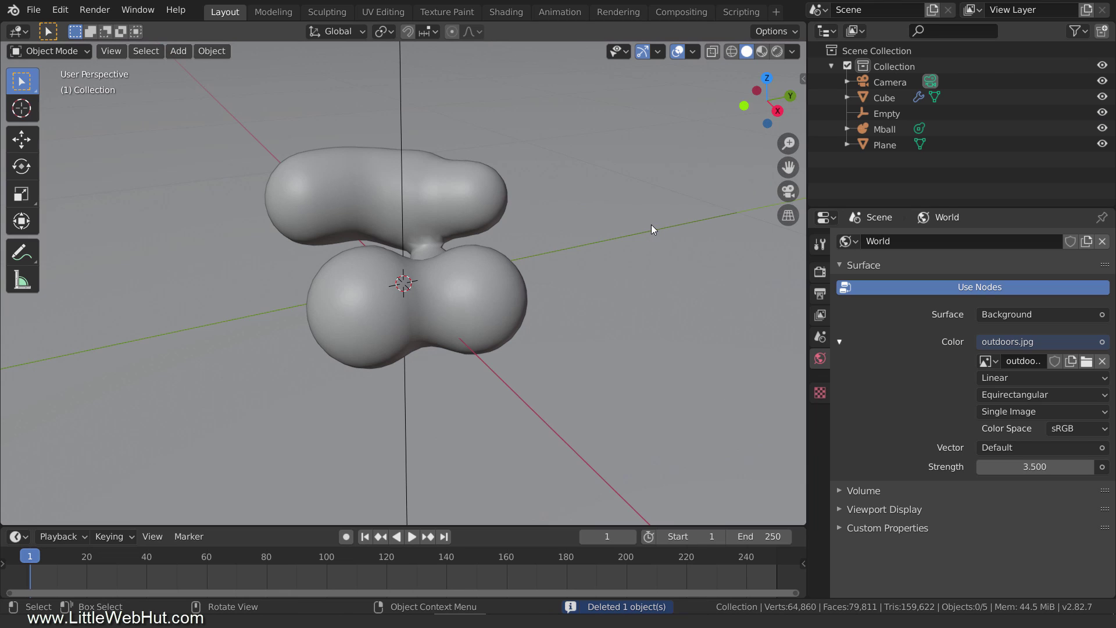
click(486, 289)
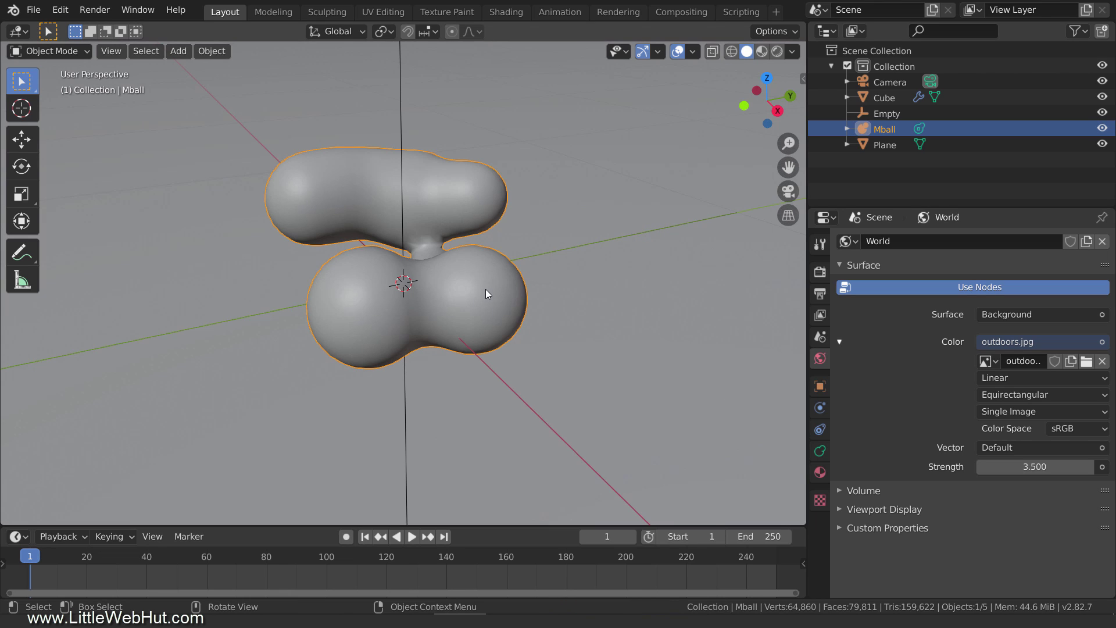
click(819, 473)
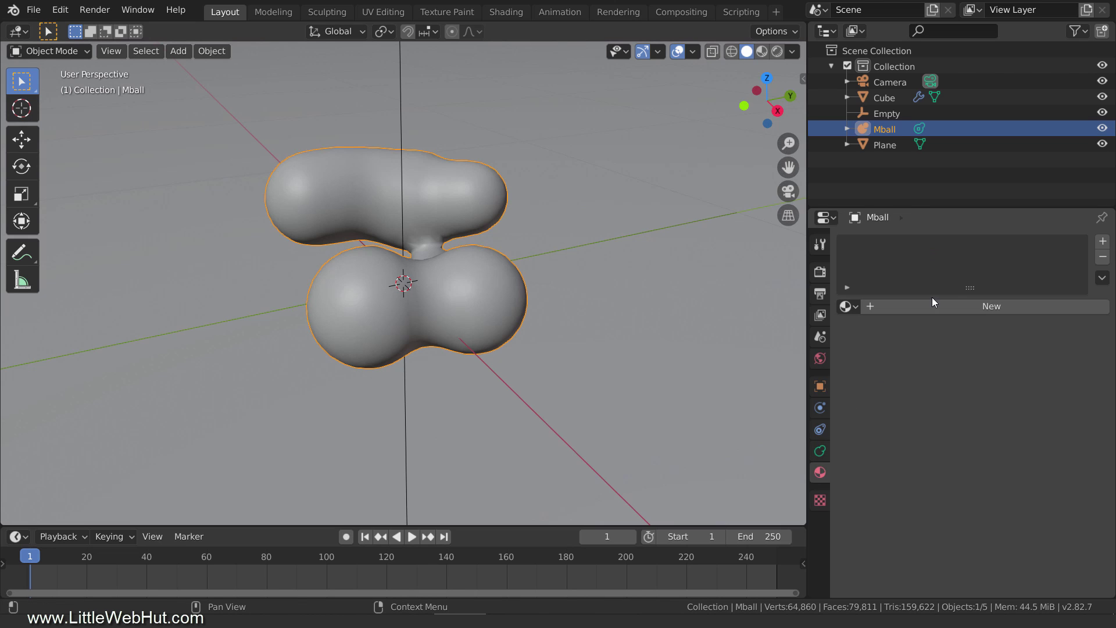
Step: Give the Mball Material.002 and view it with rendered shading in the Shading workspace
click(933, 303)
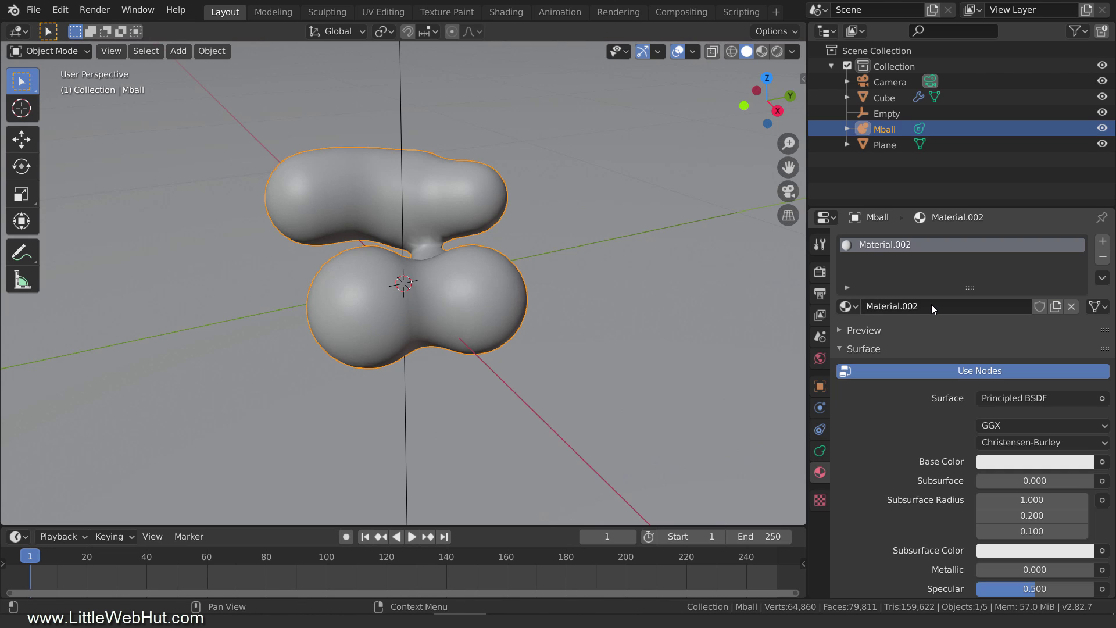
click(500, 13)
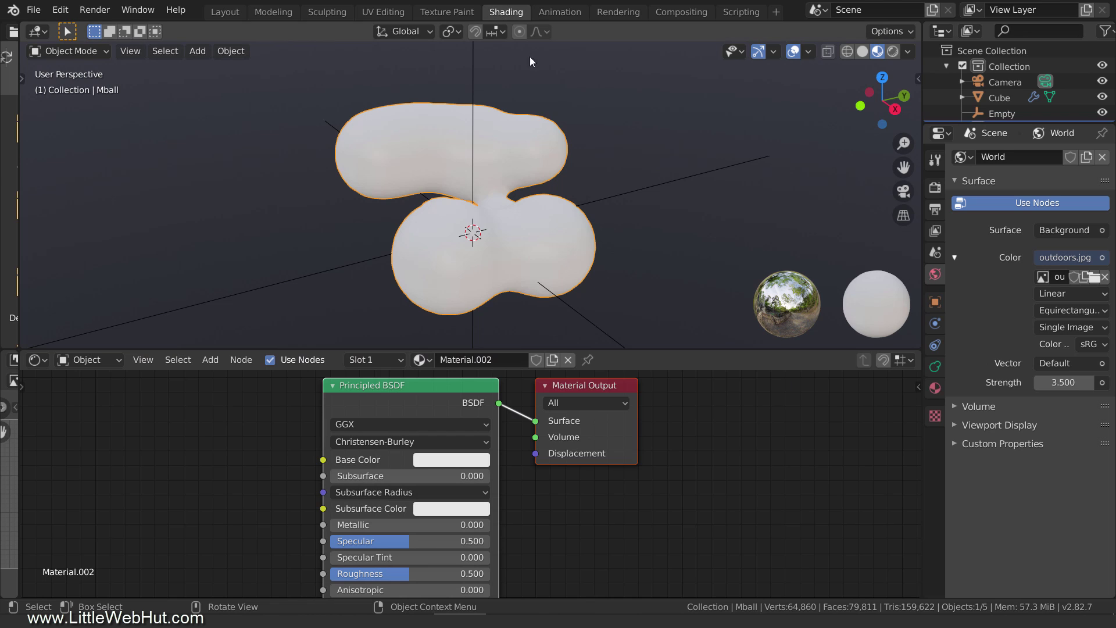
key(z)
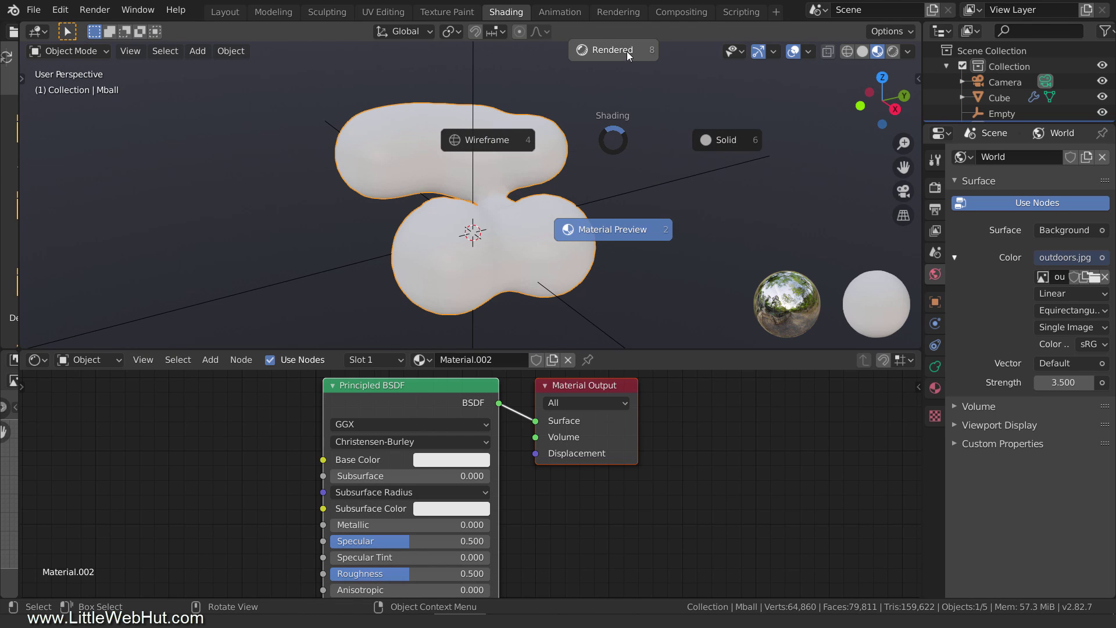
click(626, 50)
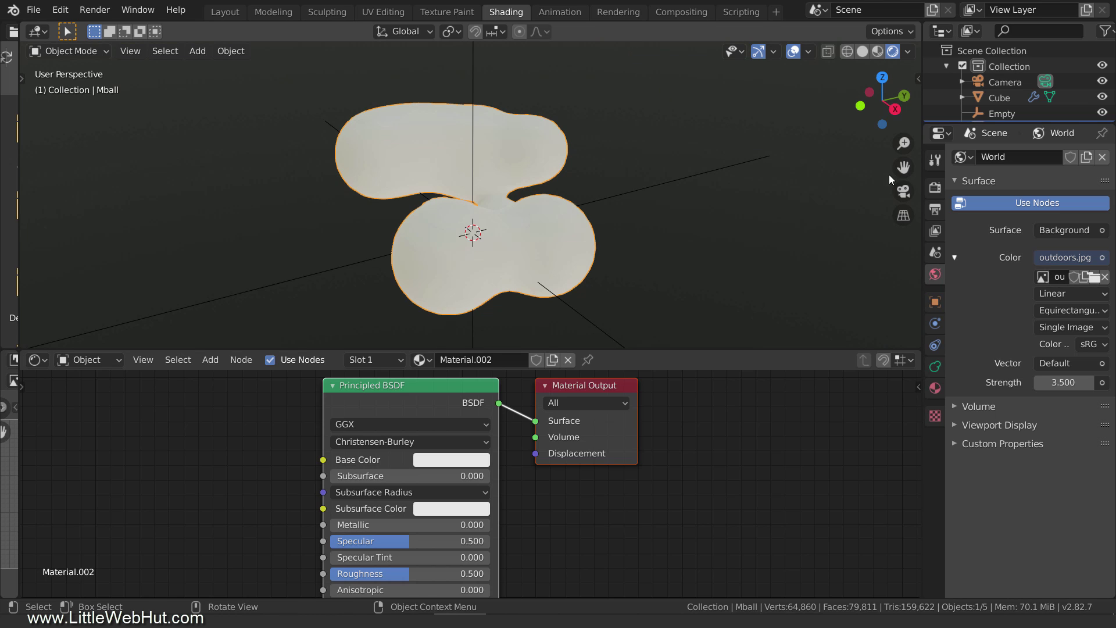
Step: Switch the scene's render engine to Cycles
click(935, 187)
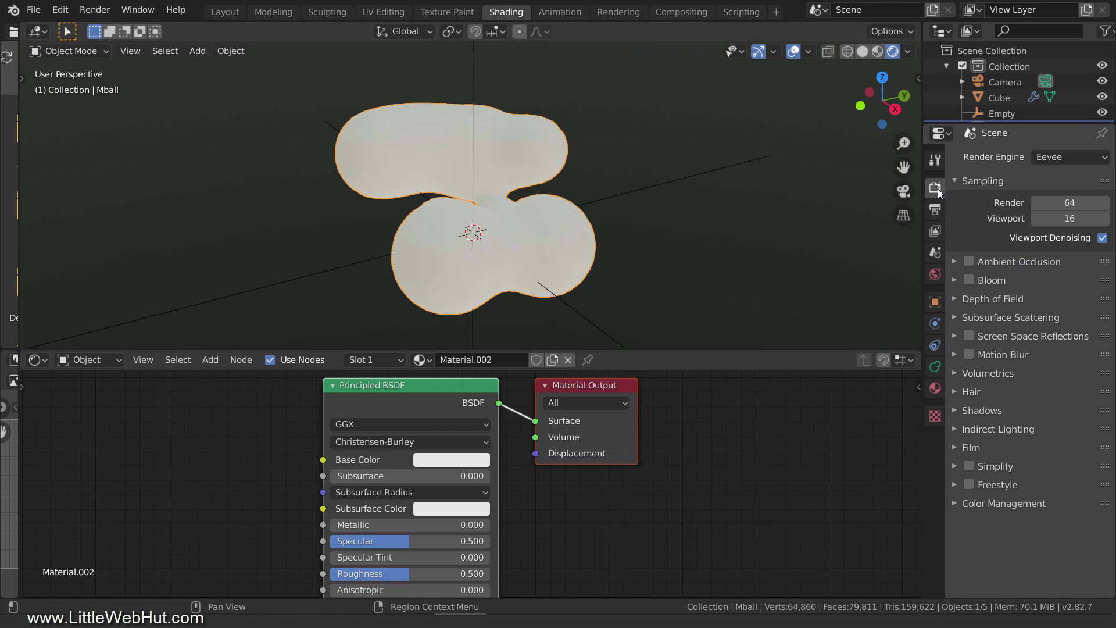
click(1060, 158)
click(1066, 207)
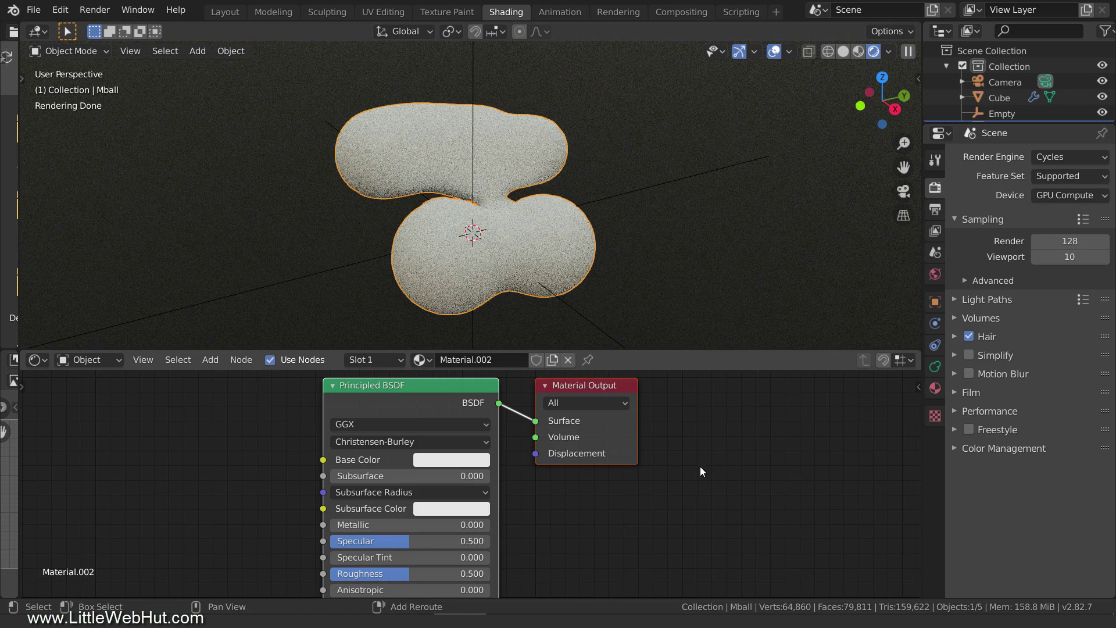
Step: Add a Magic Texture node and feed its colour into the Principled BSDF Base Color
key(shift+a)
mouse_move(687, 502)
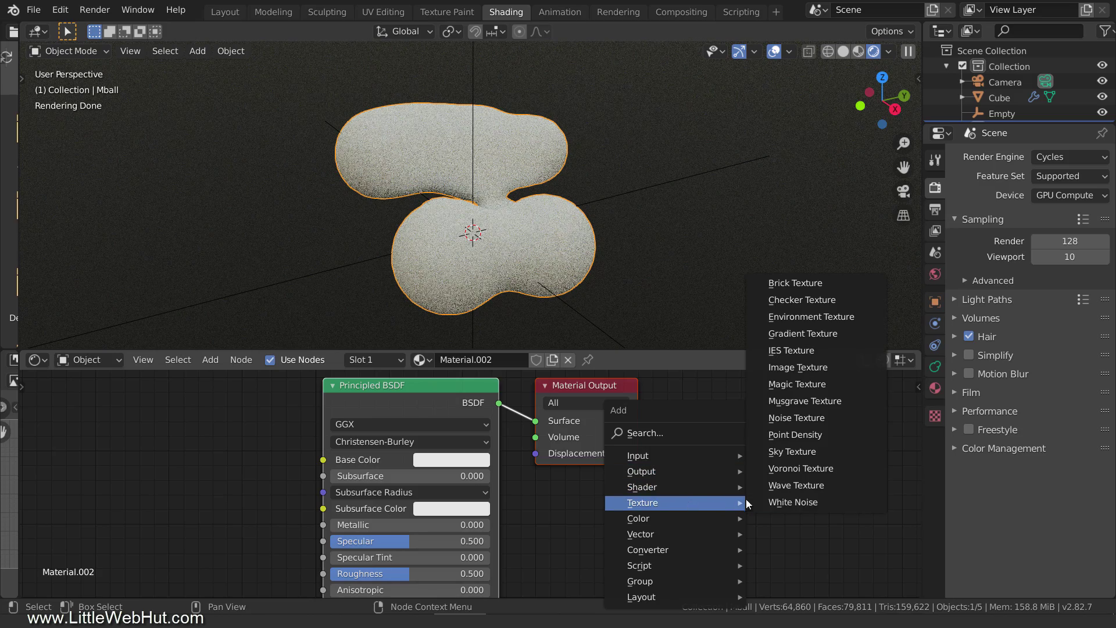
click(826, 385)
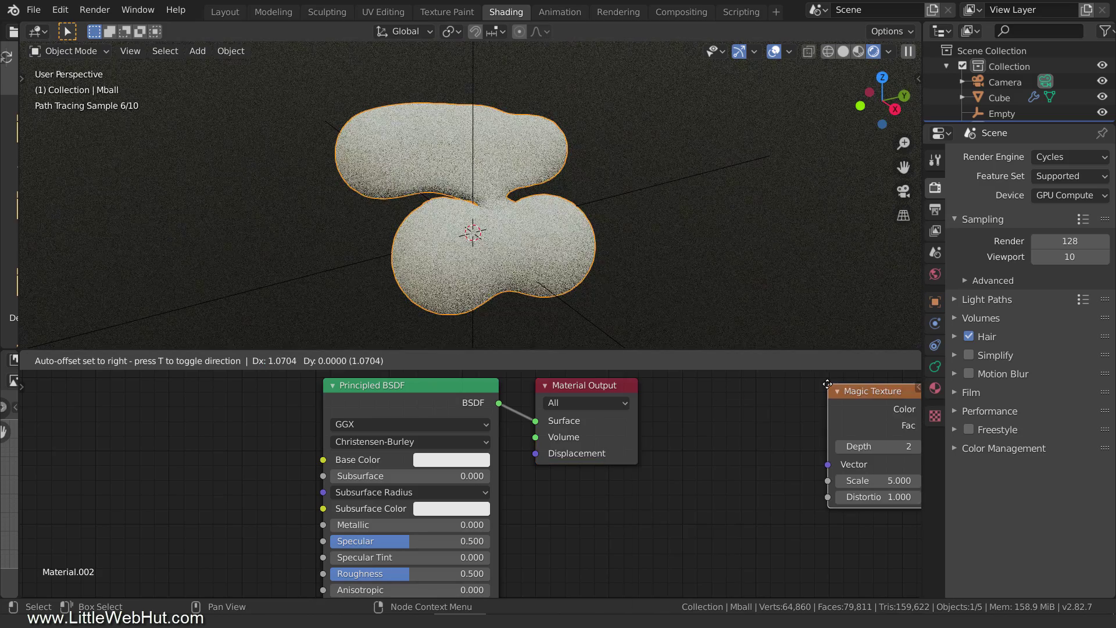
click(26, 430)
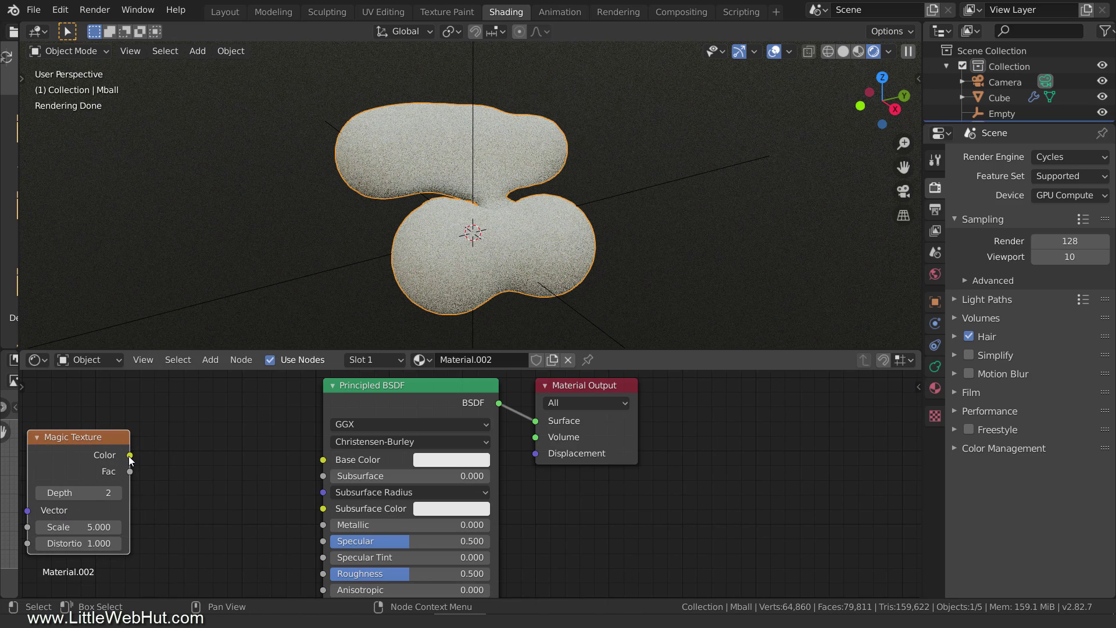
drag(129, 456, 324, 465)
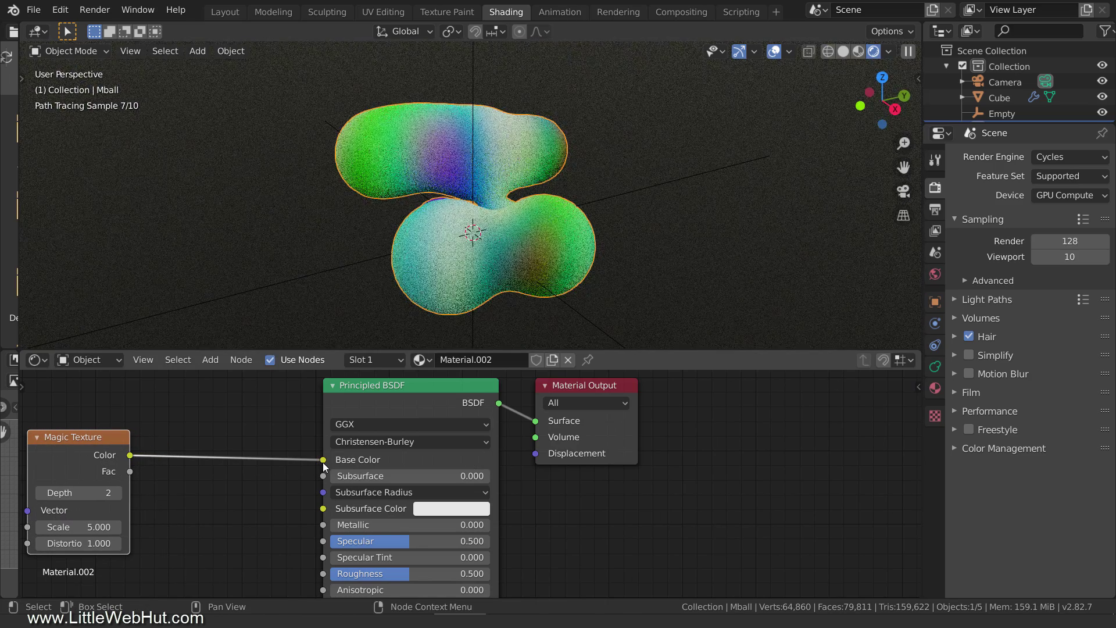
Step: Set the Magic Texture to Depth 6, Scale 10 and Distortion 2
click(90, 493)
text(6)
key(Return)
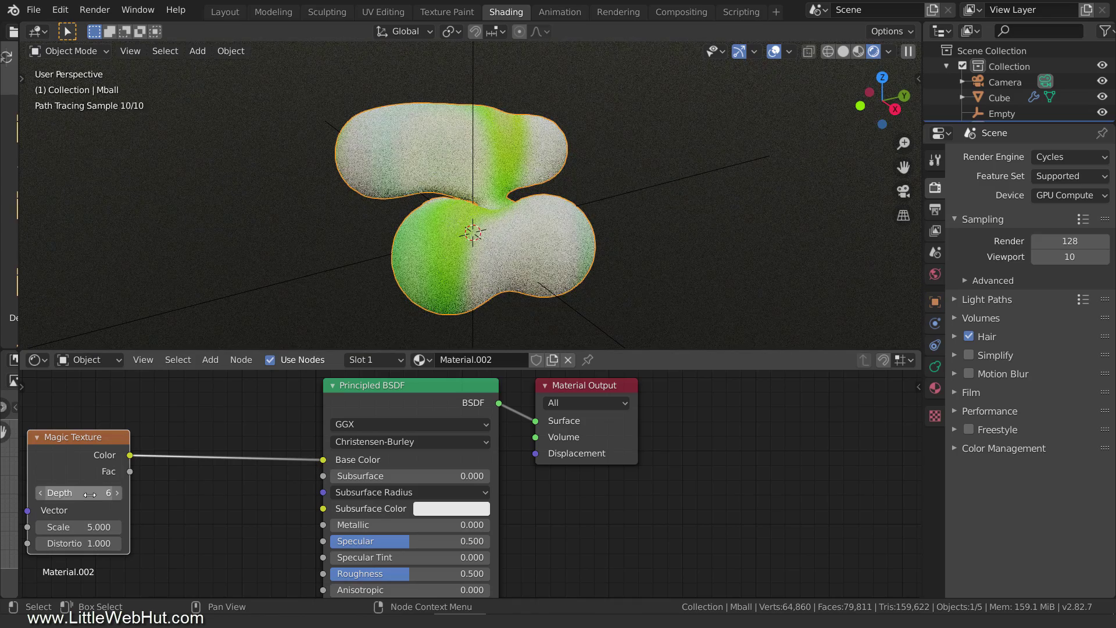
click(84, 525)
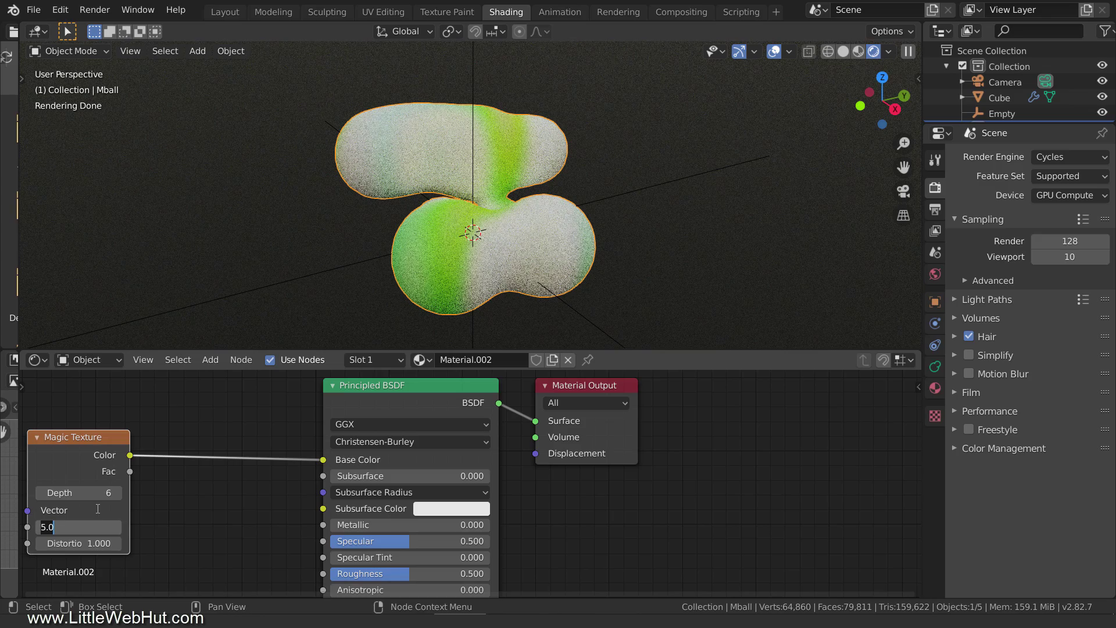
text(10)
key(Return)
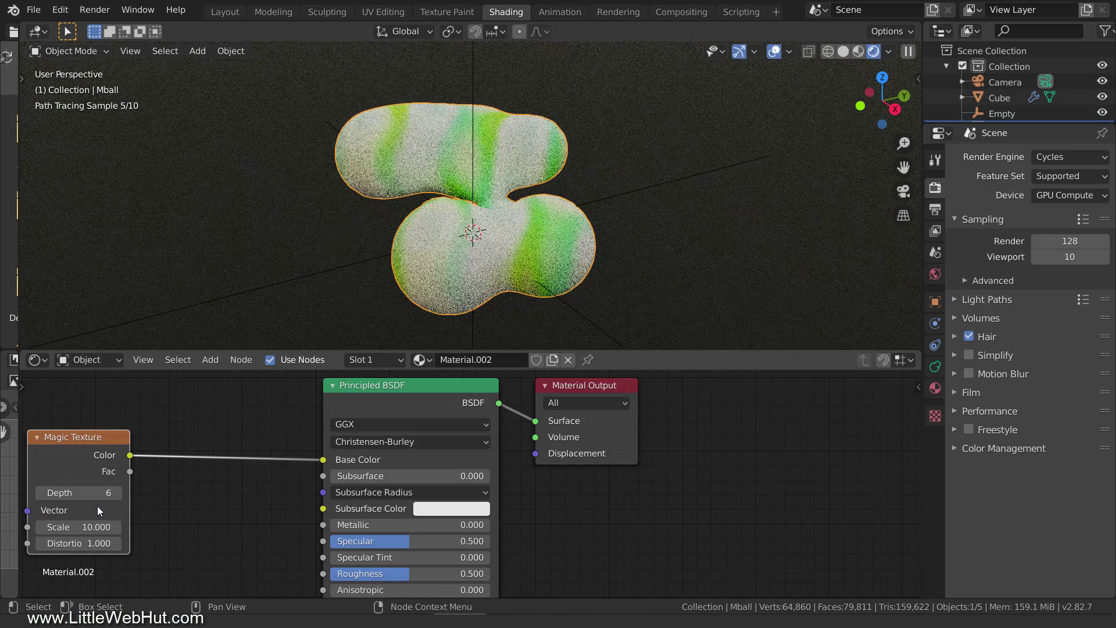
click(94, 543)
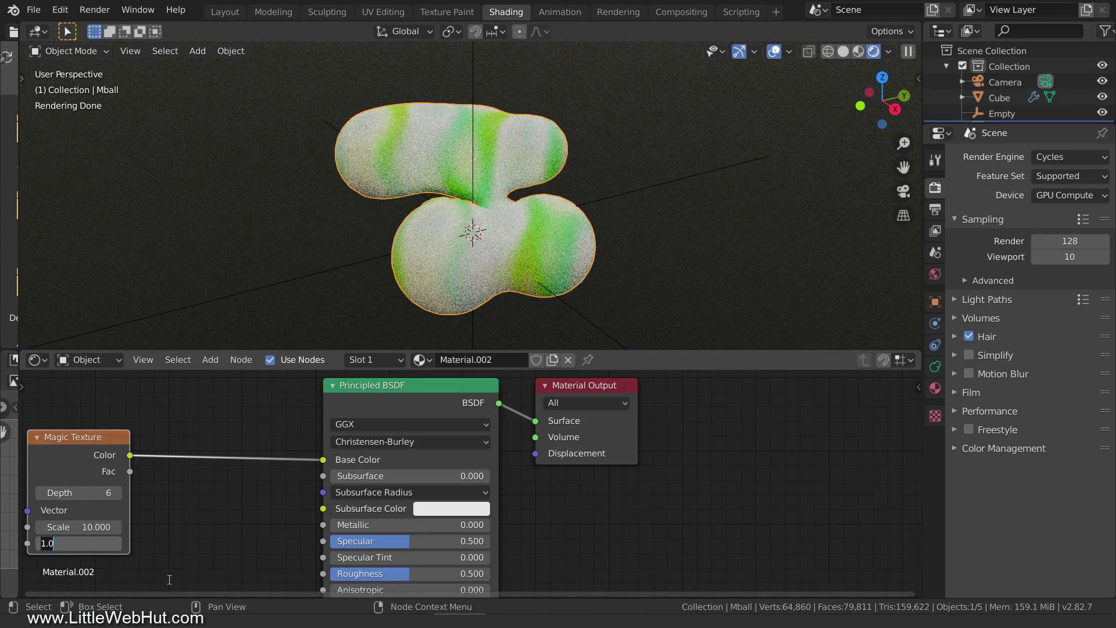
text(2)
key(Return)
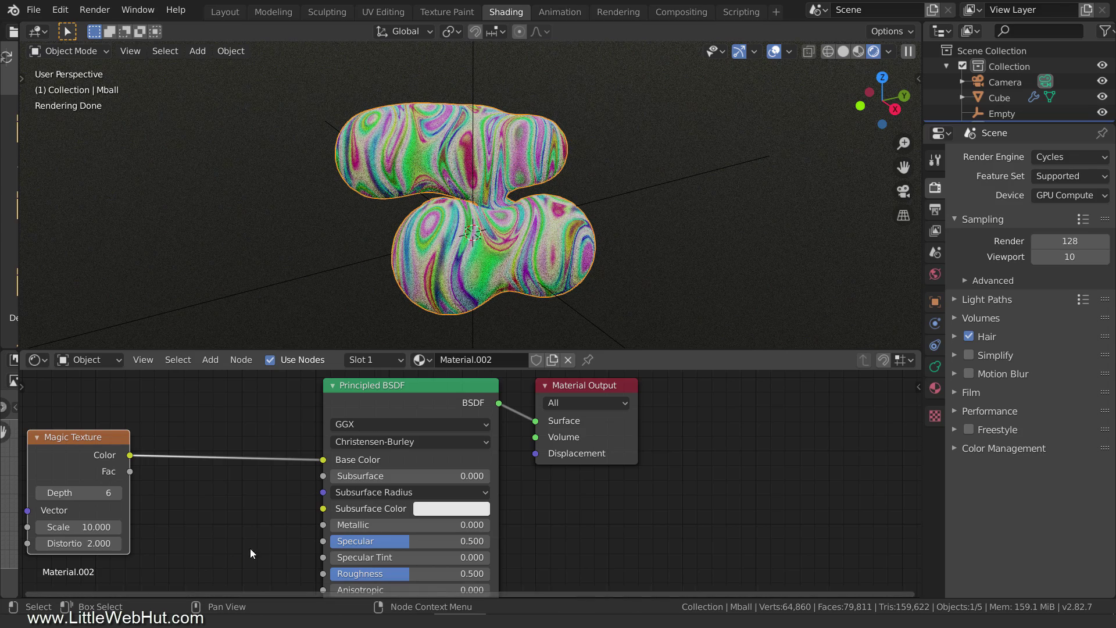
Step: Set Principled BSDF Metallic 1 and Roughness 0, then spread the BSDF and Output nodes apart
click(395, 524)
text(1)
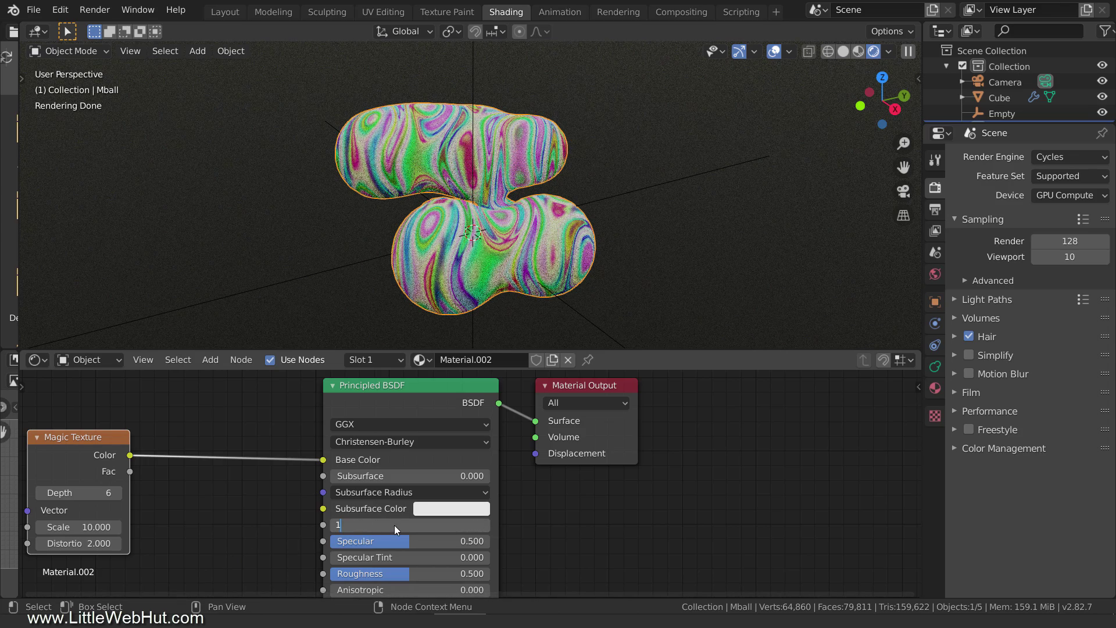
key(Return)
click(397, 573)
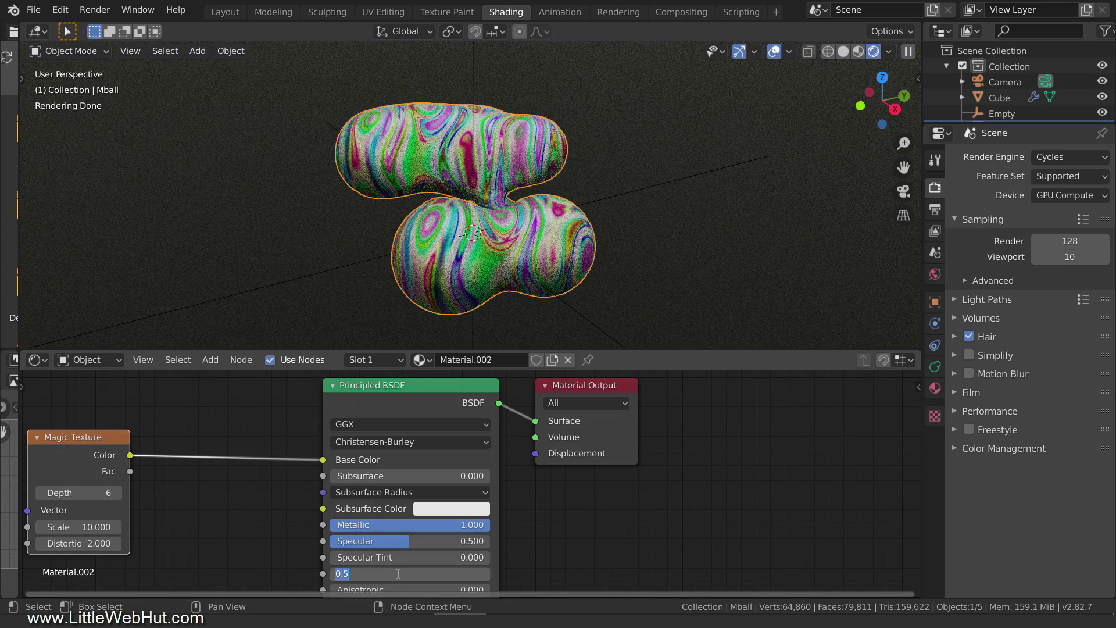
text(0)
key(Return)
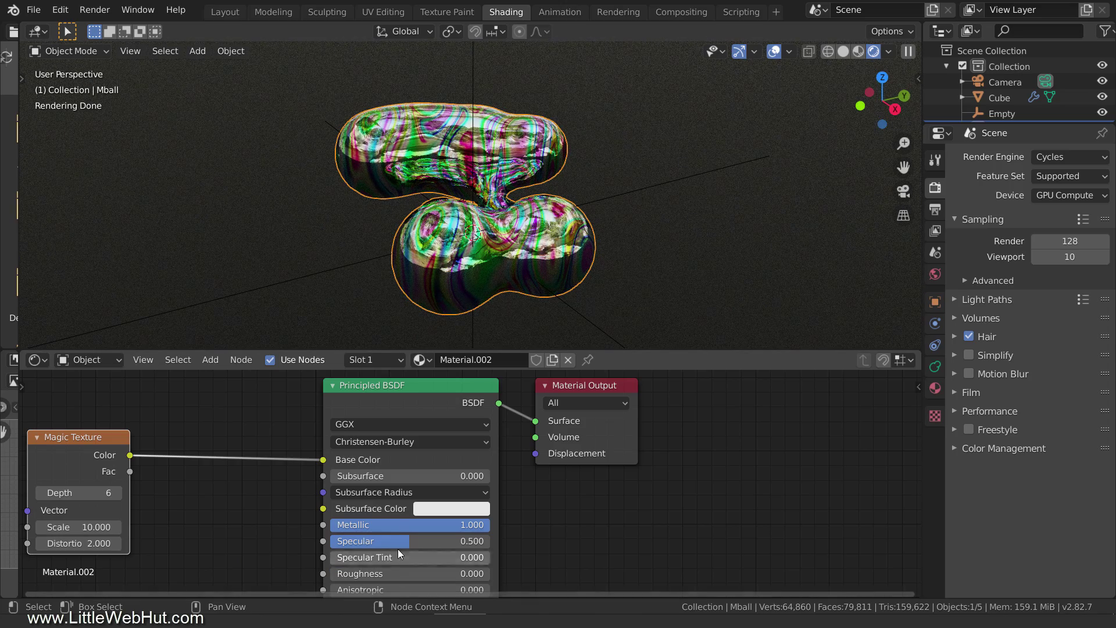
drag(431, 382, 265, 383)
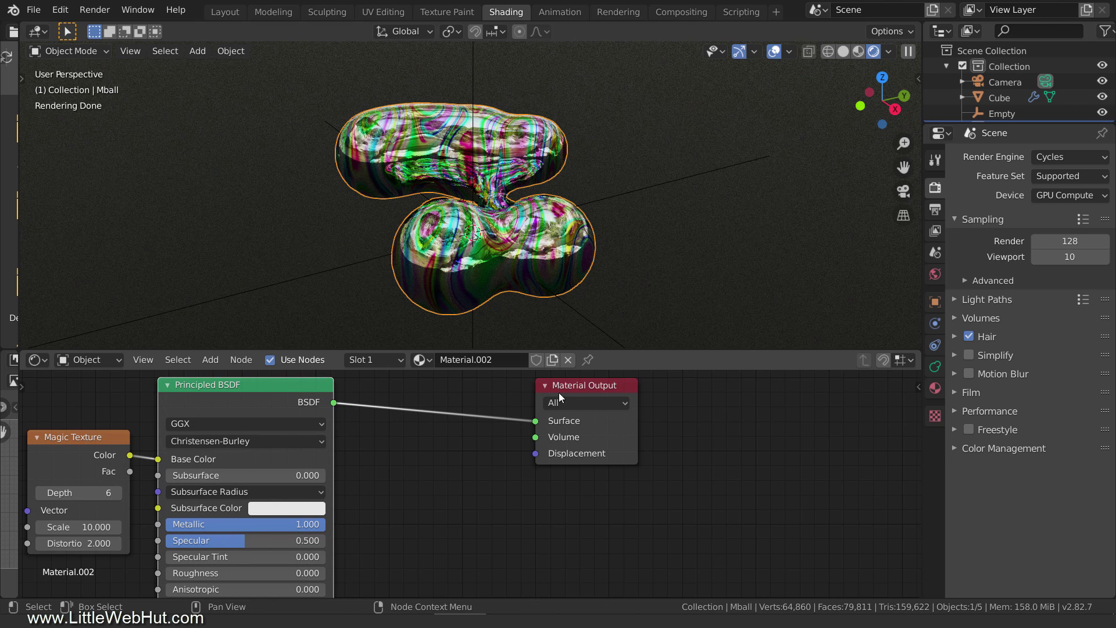
drag(578, 387, 849, 513)
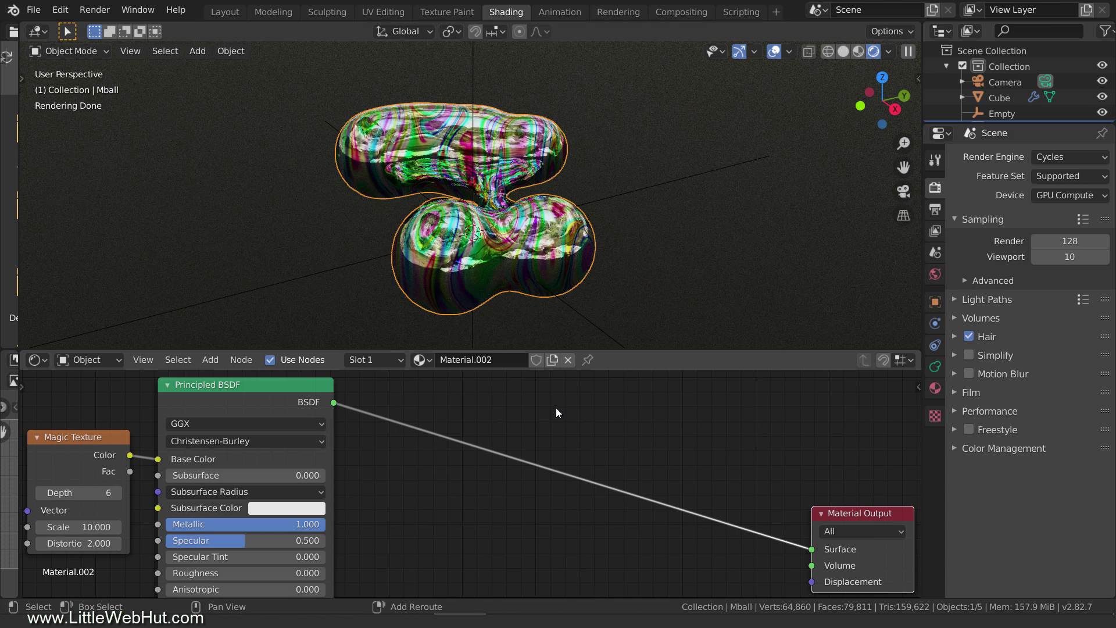
Step: Insert a Mix Shader into the link between the Principled BSDF and Material Output
key(shift+a)
mouse_move(556, 392)
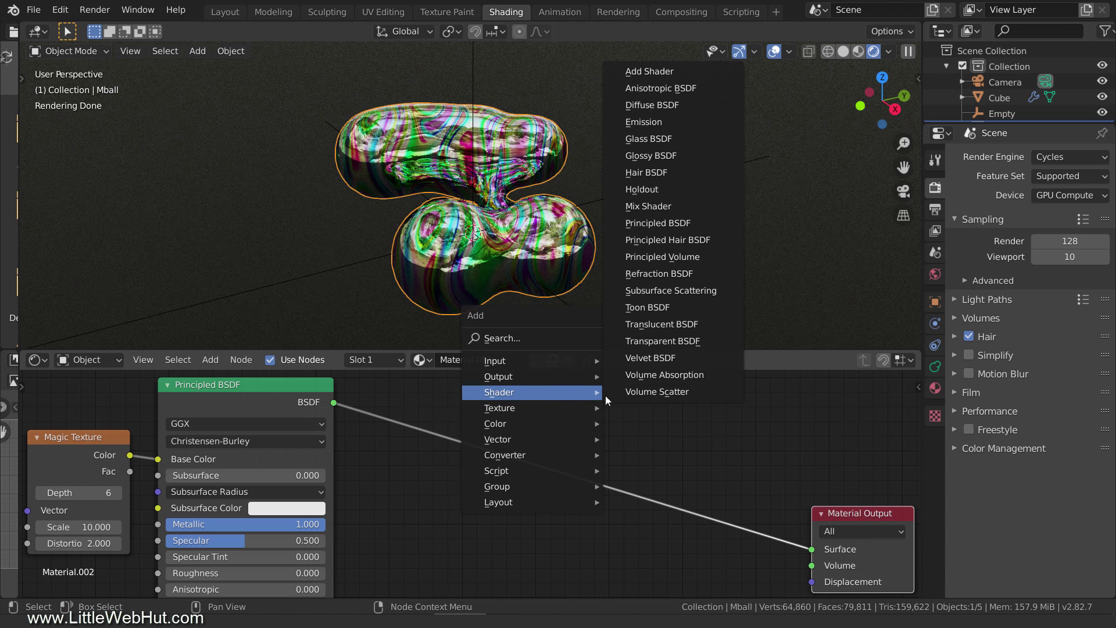
click(673, 203)
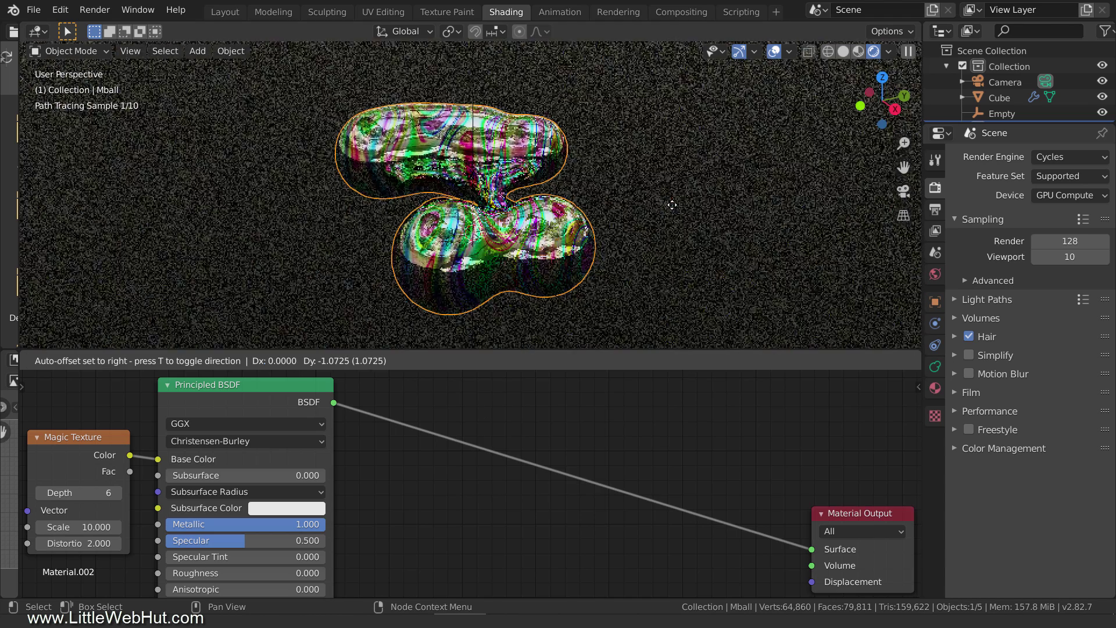
click(674, 465)
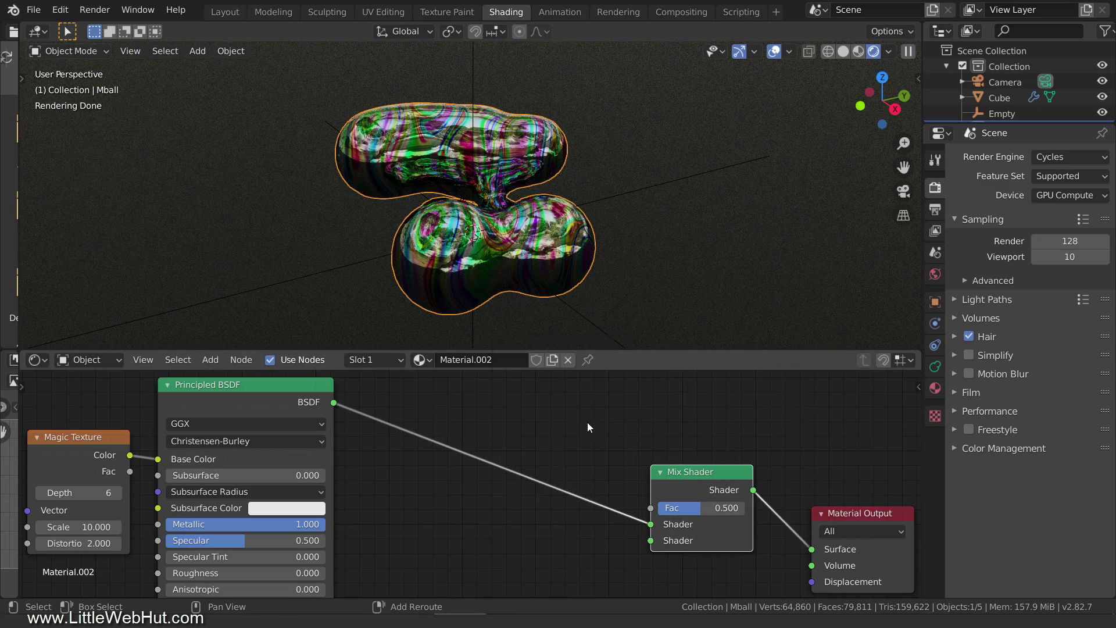
Step: Add a Transparent BSDF and connect it to the Mix Shader's Shader input
key(shift+a)
mouse_move(591, 422)
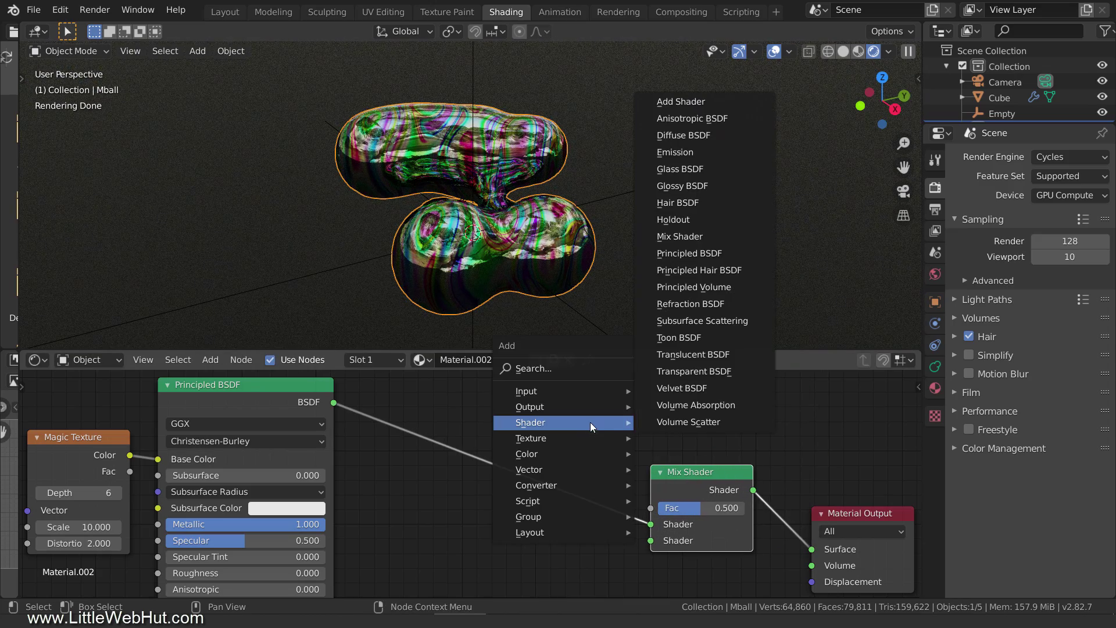
click(711, 371)
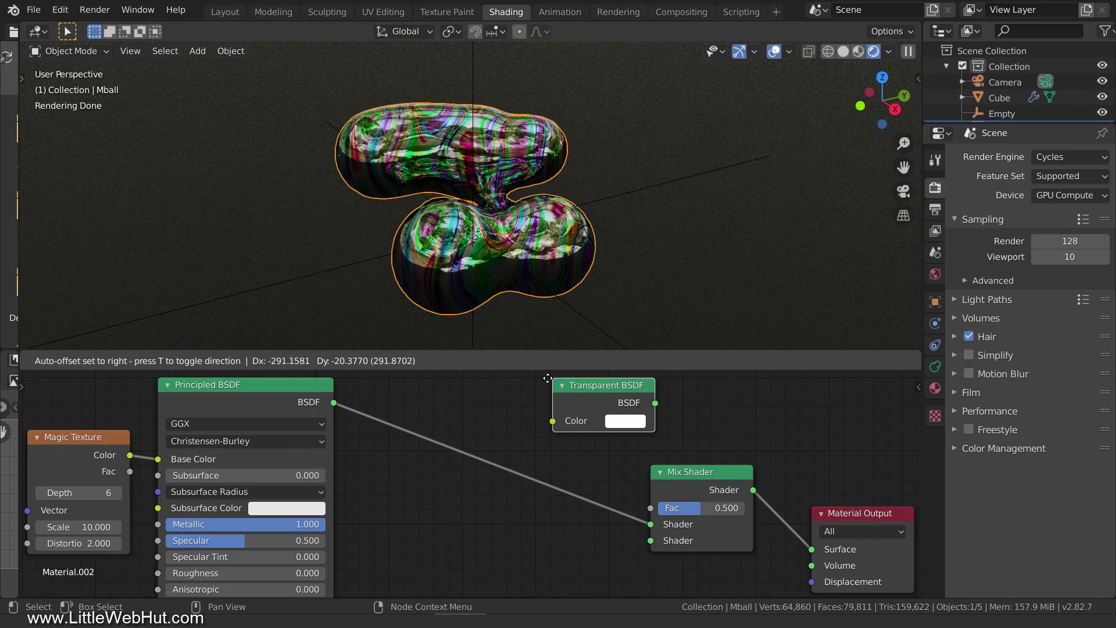
click(425, 379)
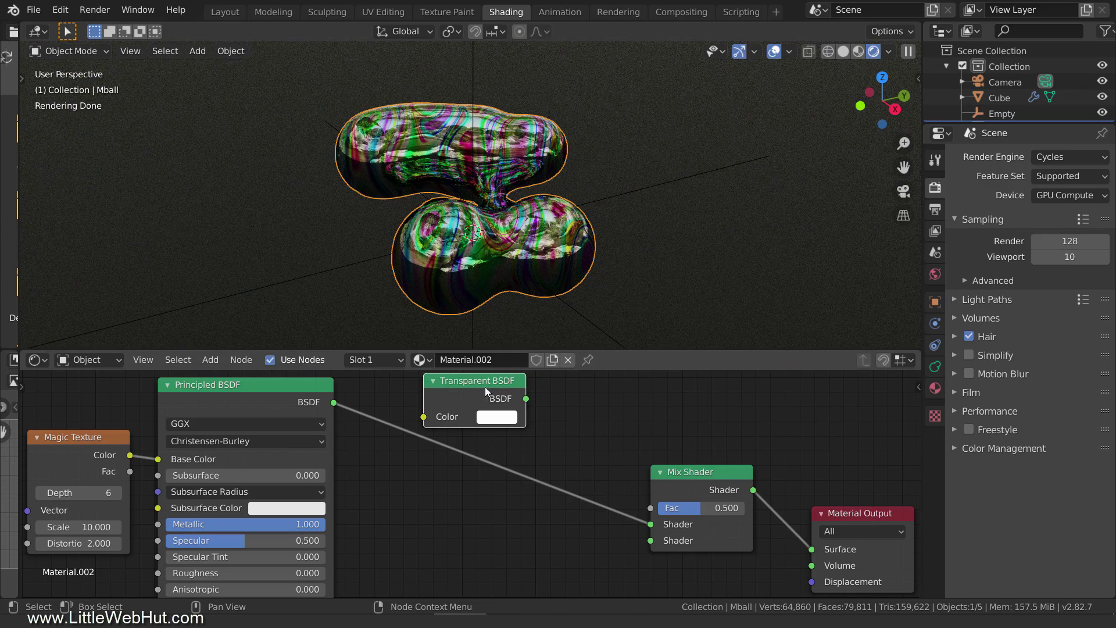
drag(526, 399, 653, 528)
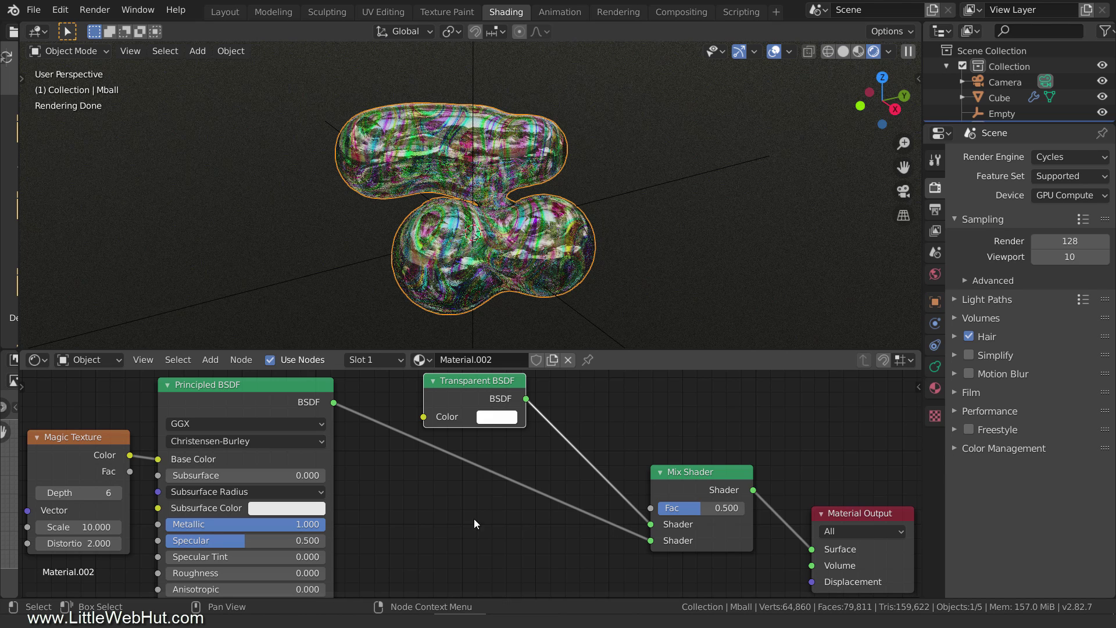
Step: Add a Fresnel node with IOR 1.15 and connect its Fac to the Mix Shader Fac
key(shift+a)
mouse_move(428, 459)
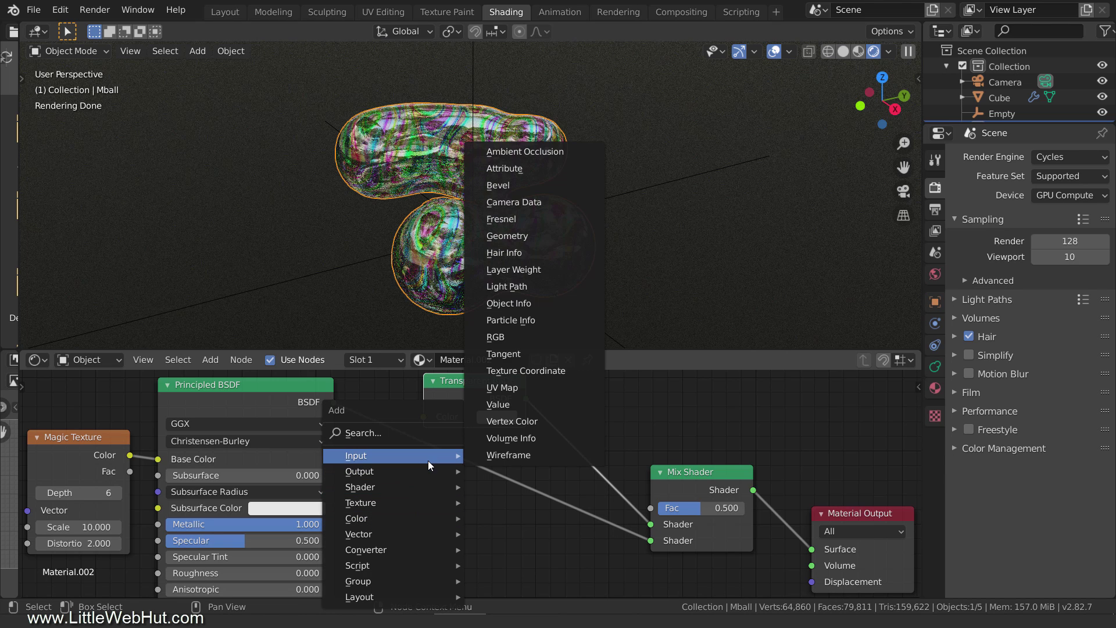
click(557, 222)
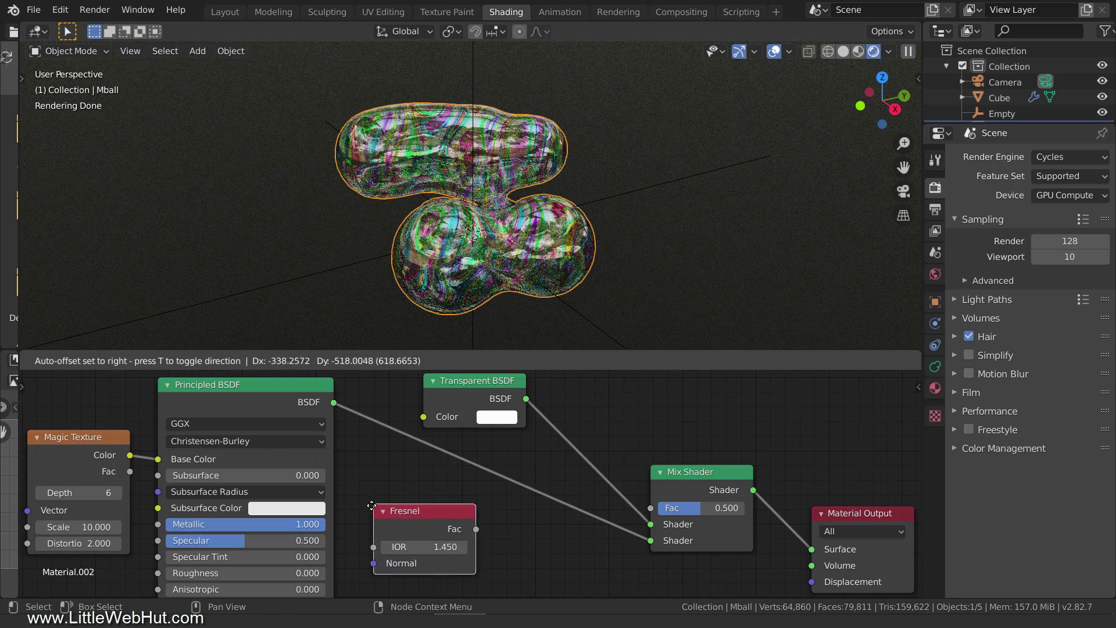
click(361, 516)
drag(464, 536, 648, 512)
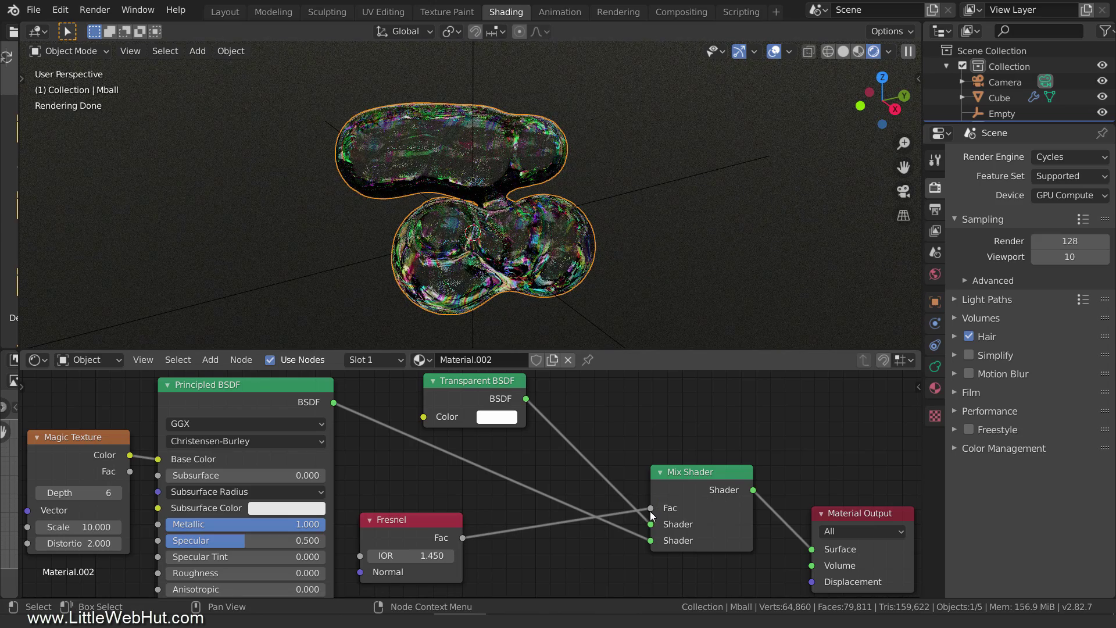
click(421, 555)
text(1.15)
key(Return)
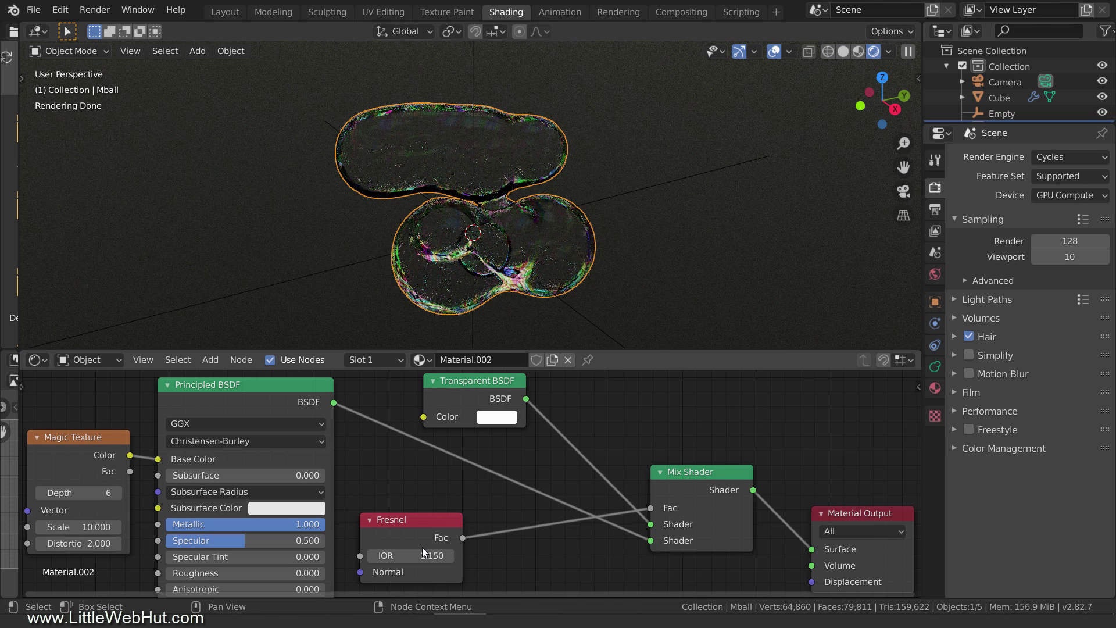
Step: Insert a Math node set to Minimum at 0.5 between Fresnel and the Mix Shader
key(shift+a)
mouse_move(422, 546)
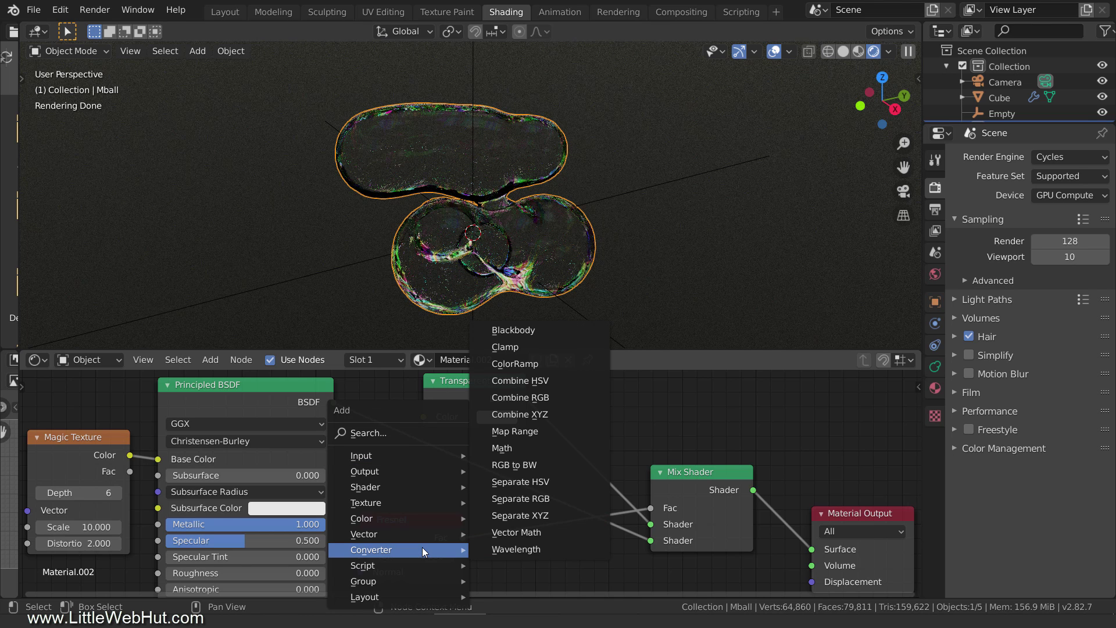
click(556, 447)
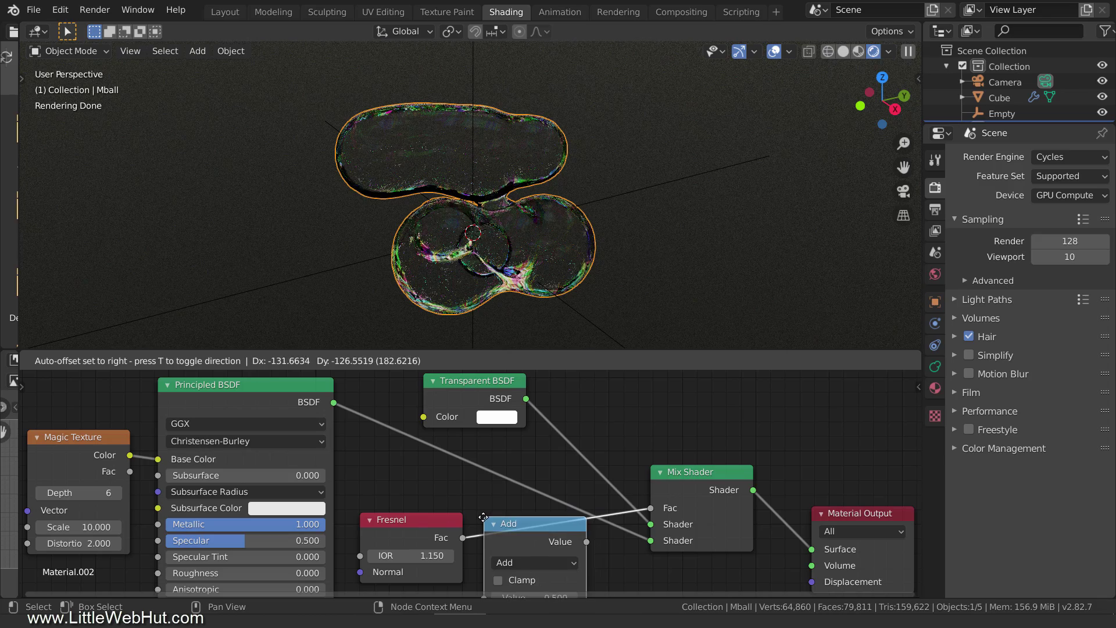
click(482, 521)
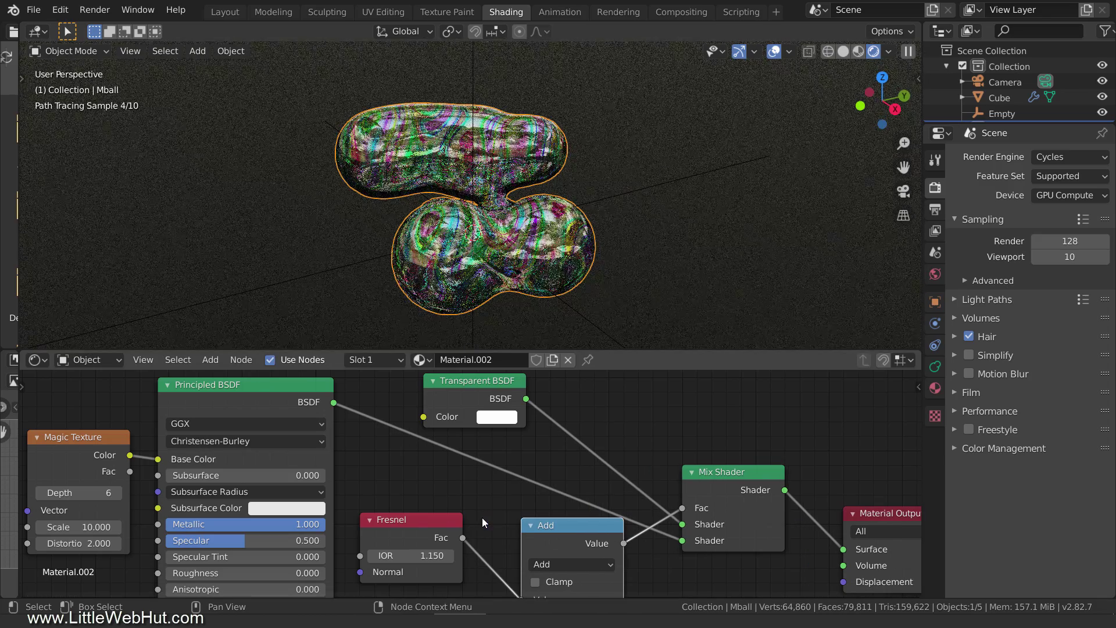
drag(550, 524, 543, 487)
click(545, 517)
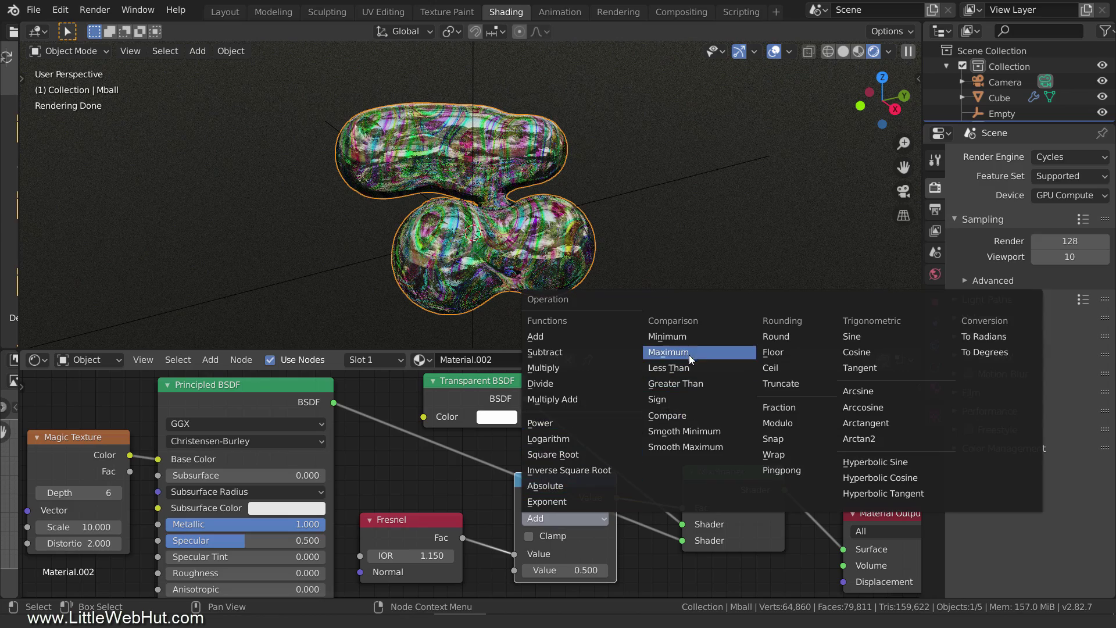
click(702, 335)
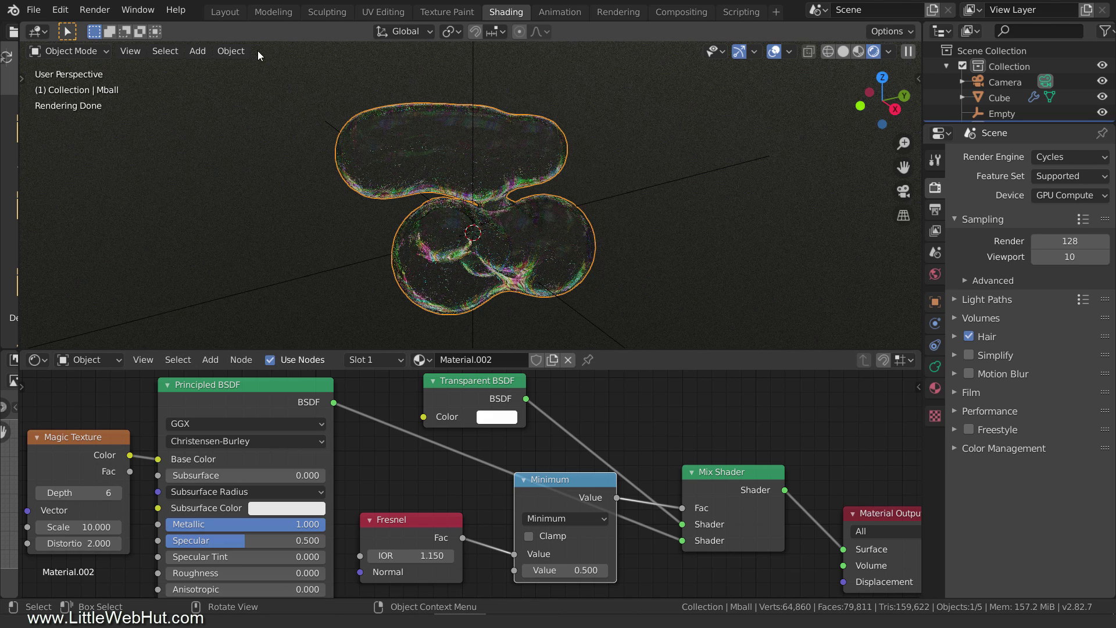
Step: In the Layout workspace, set the end frame to 220 and show the Render properties
click(221, 14)
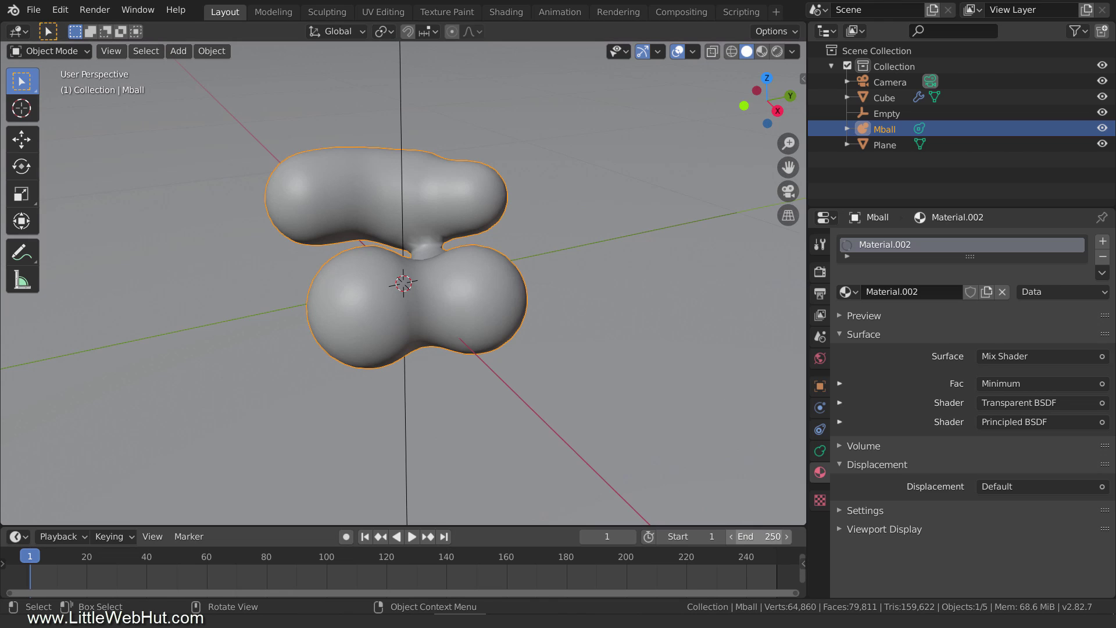
click(755, 535)
text(220)
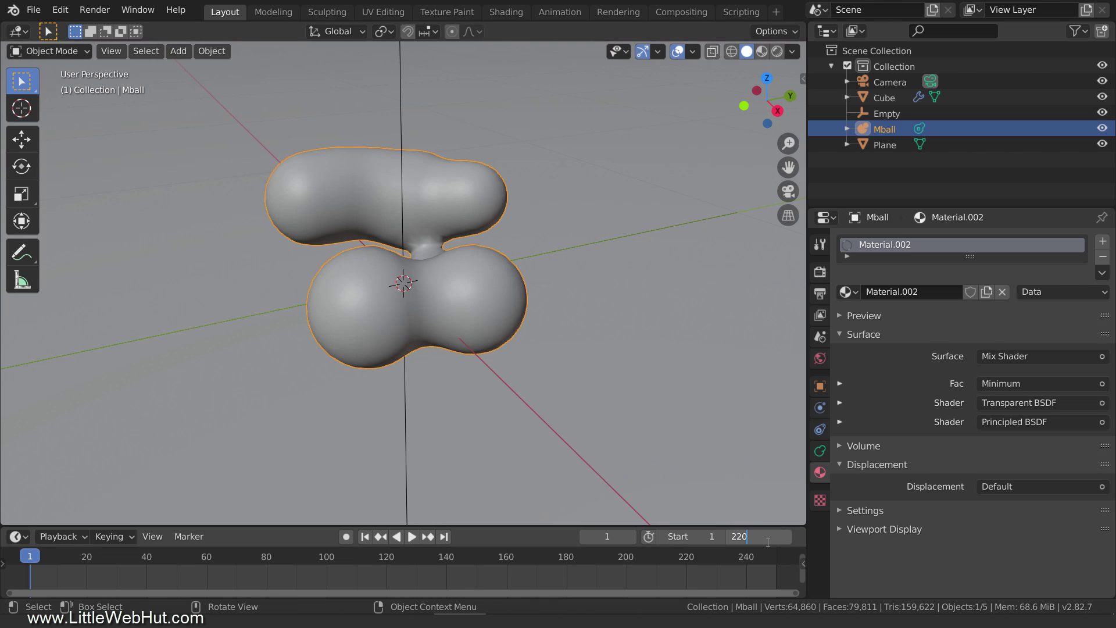
key(Return)
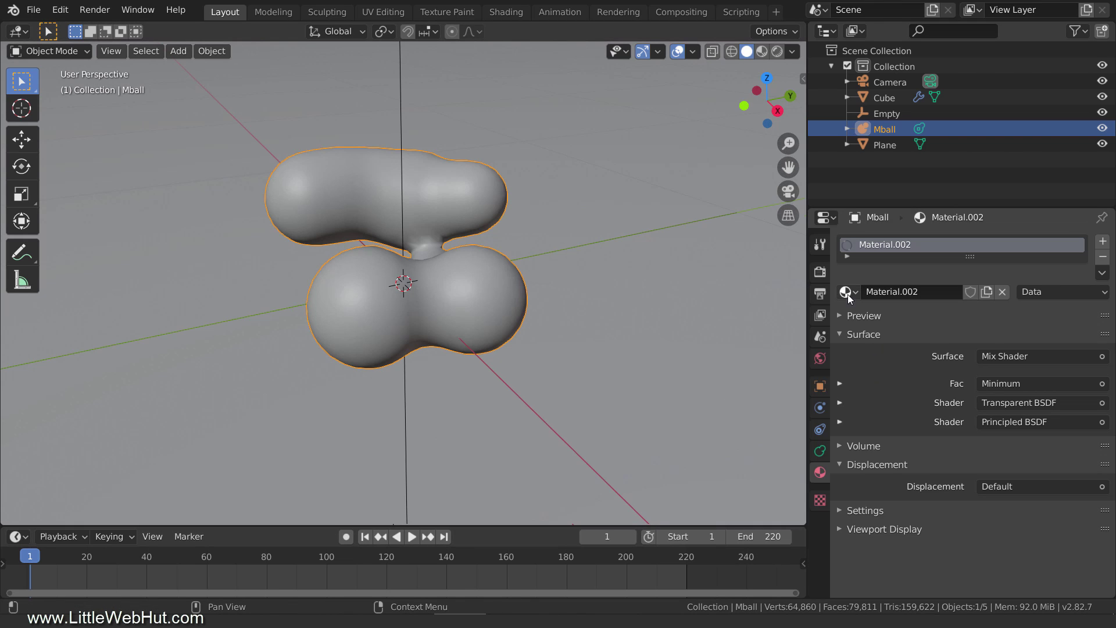
click(819, 272)
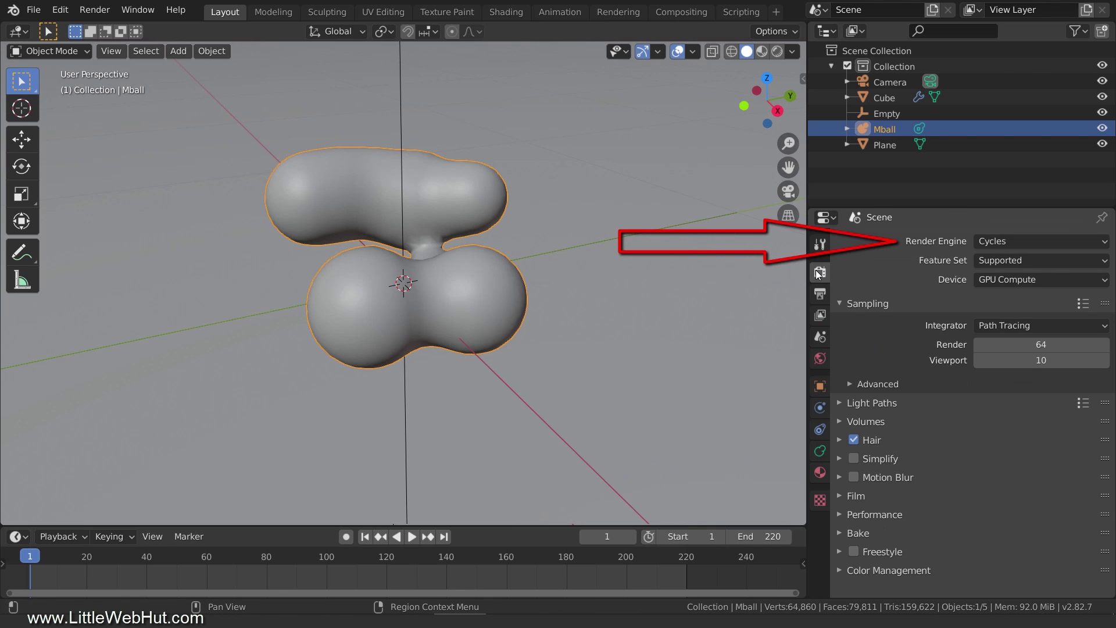